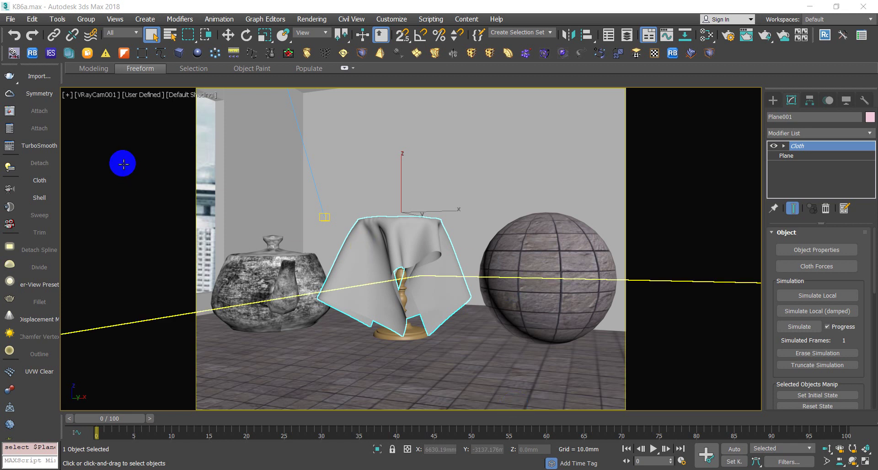
# Open the Slate Material Editor with the MTL VRayMtl material placed in View1.
pyautogui.click(175, 161)
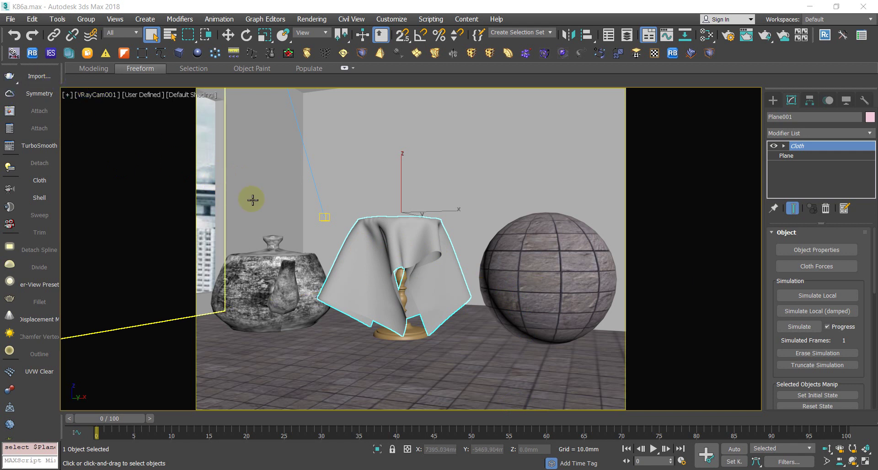
pyautogui.click(312, 204)
pyautogui.press('m')
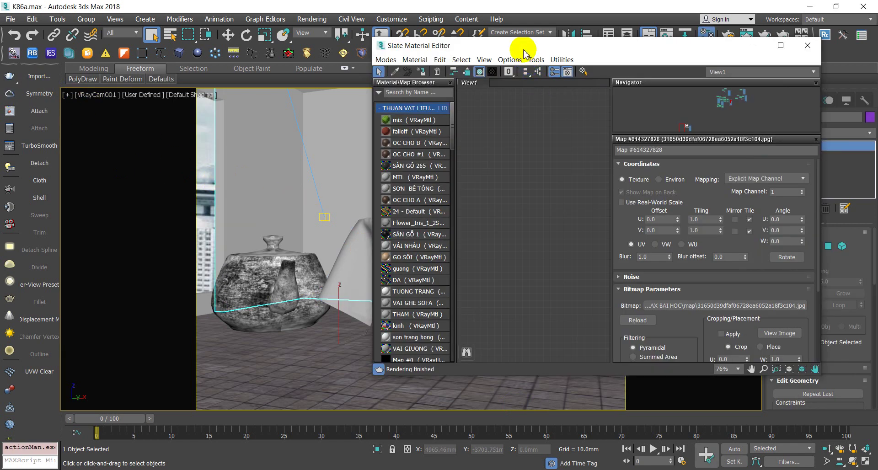
pyautogui.moveTo(519, 39); pyautogui.dragTo(558, 43)
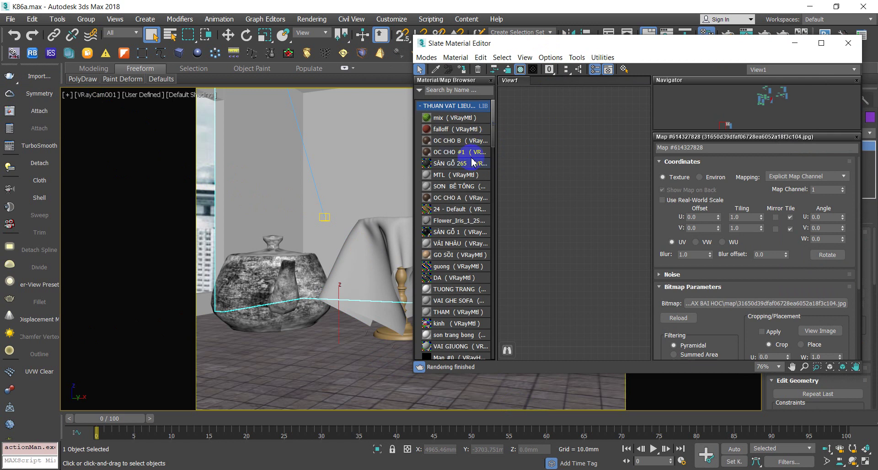
pyautogui.moveTo(444, 176); pyautogui.dragTo(592, 186)
pyautogui.scroll(2, 581, 179)
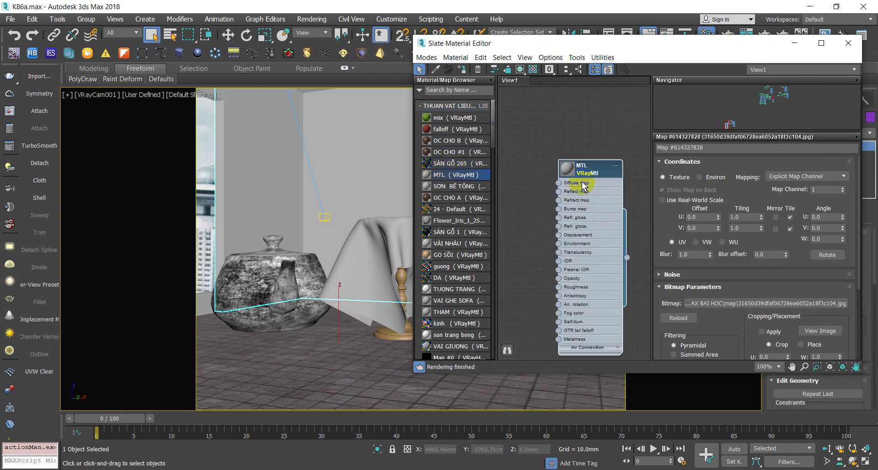
pyautogui.scroll(1, 588, 128)
pyautogui.moveTo(631, 47); pyautogui.dragTo(727, 57)
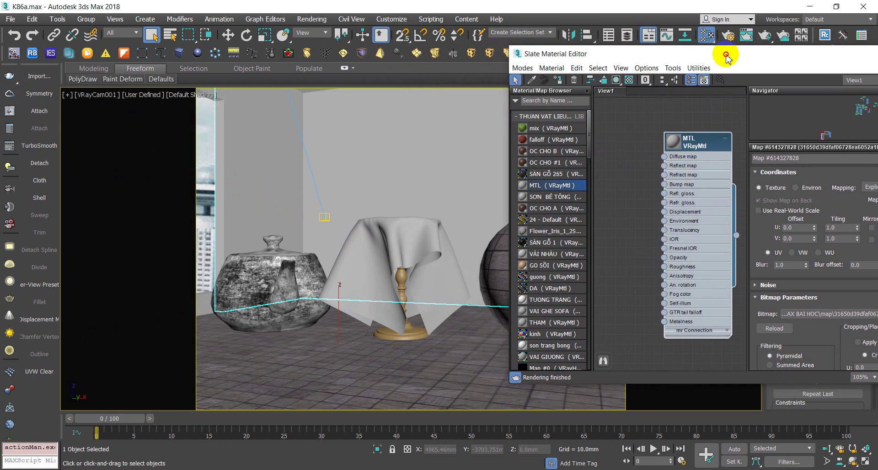
# Select the draped tablecloth and bring the material editor fully into view.
pyautogui.click(433, 238)
pyautogui.click(614, 256)
pyautogui.click(589, 90)
pyautogui.click(503, 251)
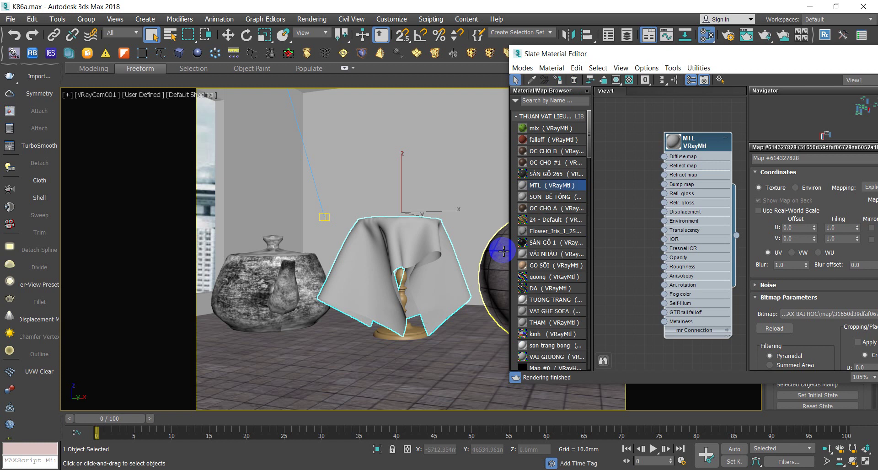
pyautogui.click(174, 226)
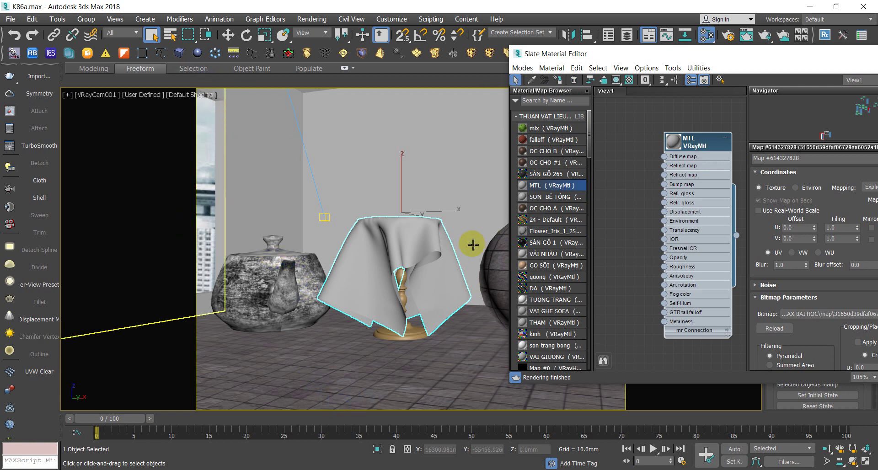
pyautogui.click(176, 93)
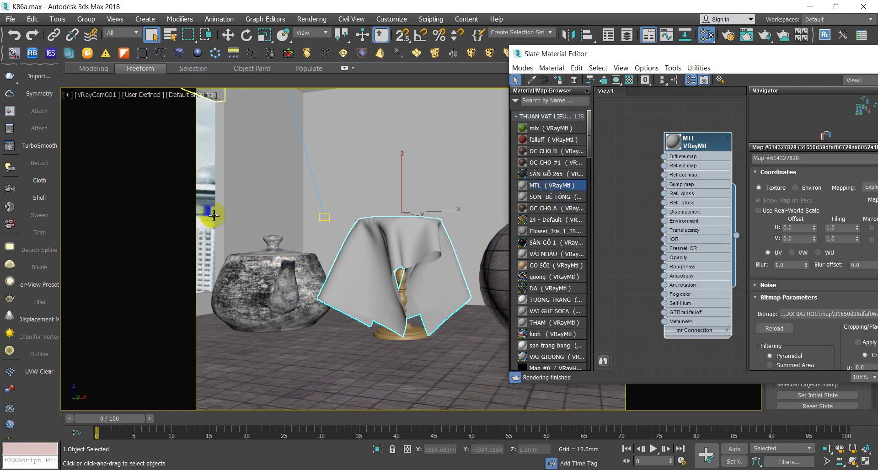
pyautogui.moveTo(623, 54)
pyautogui.mouseDown()
pyautogui.moveTo(356, 86)
pyautogui.moveTo(365, 78)
pyautogui.mouseUp()
# List the TIK3D Extended scripts under the Create panel's VN_Plugins category.
pyautogui.click(773, 100)
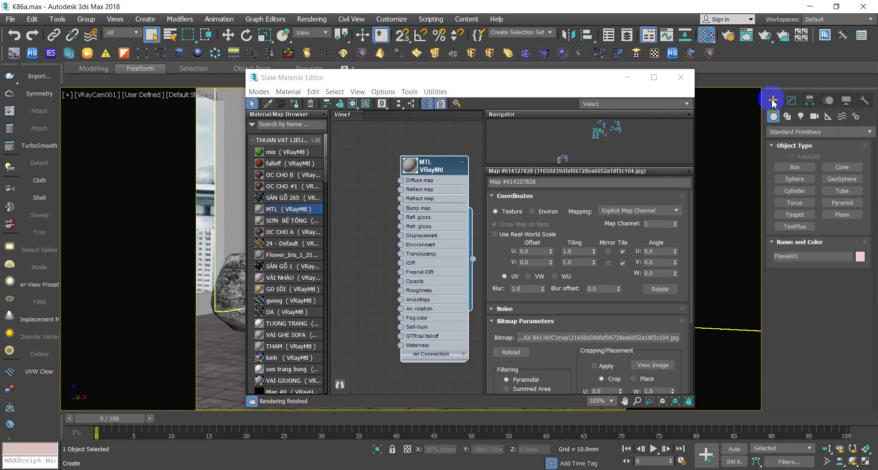
pyautogui.click(786, 132)
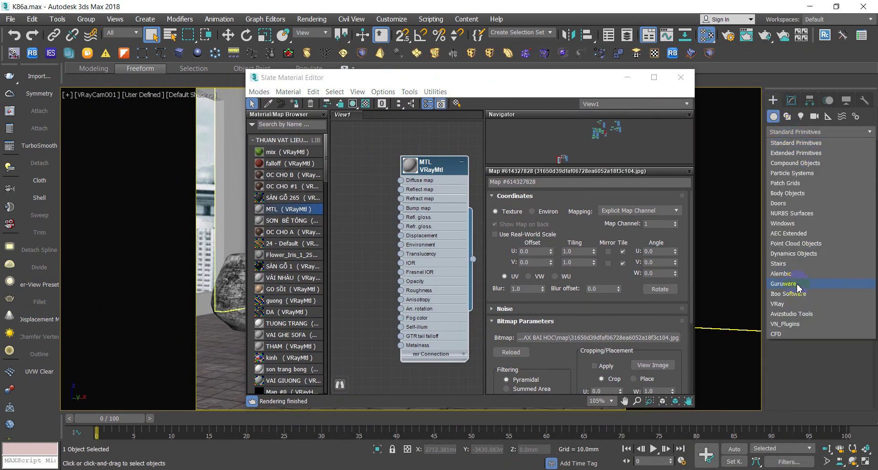
pyautogui.click(786, 325)
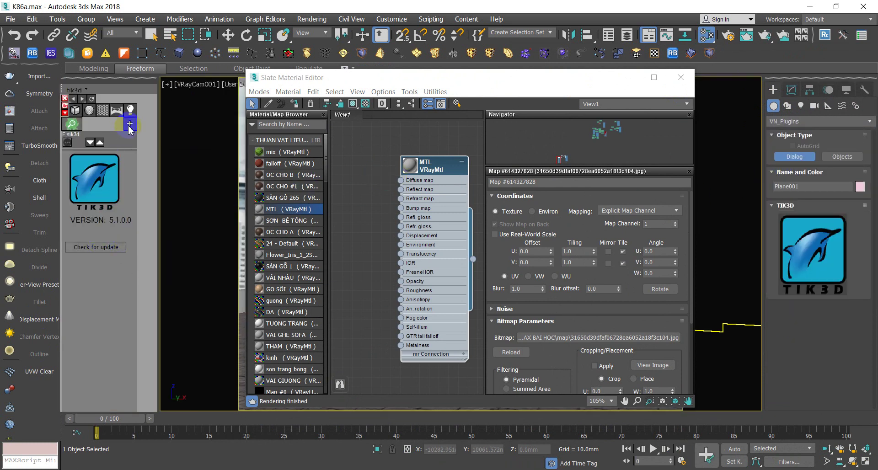
pyautogui.click(129, 126)
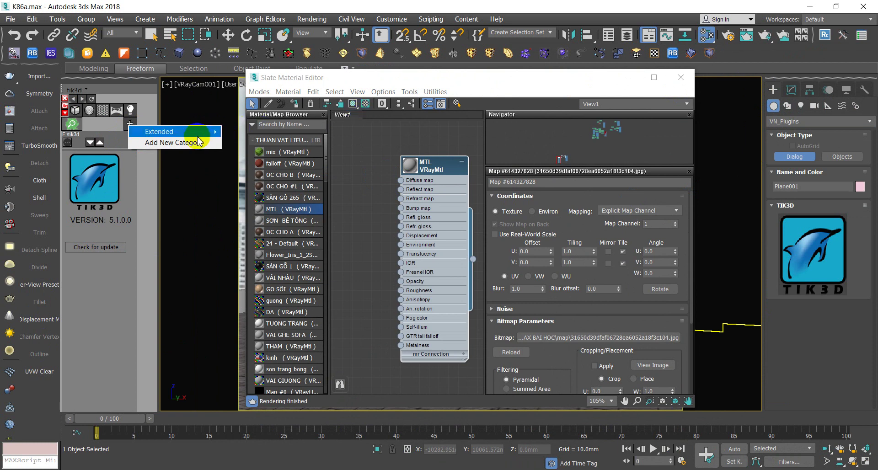
pyautogui.moveTo(171, 131)
pyautogui.click(239, 142)
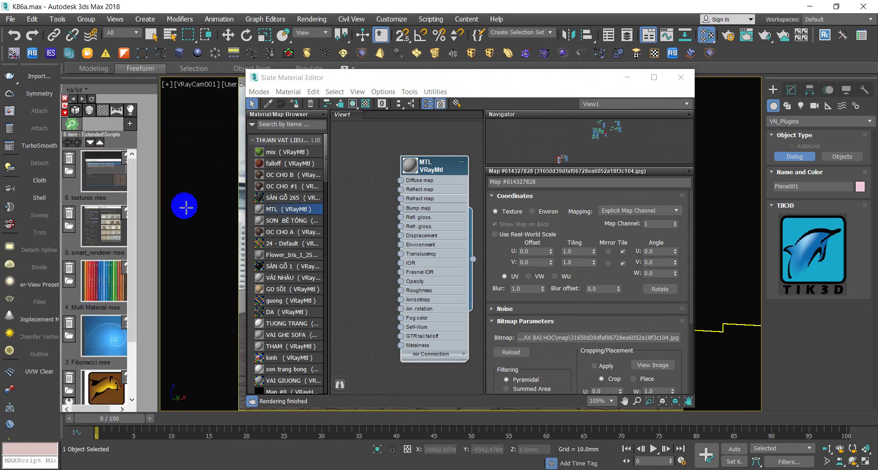
# Launch Catalyst with the Fast and good Setting preset and start a V-Ray render.
pyautogui.click(99, 381)
pyautogui.click(187, 187)
pyautogui.click(220, 195)
pyautogui.click(224, 94)
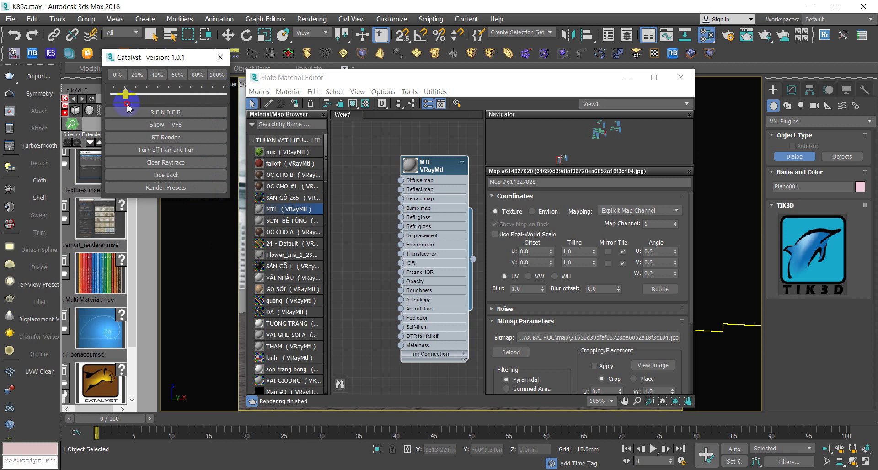
pyautogui.click(155, 113)
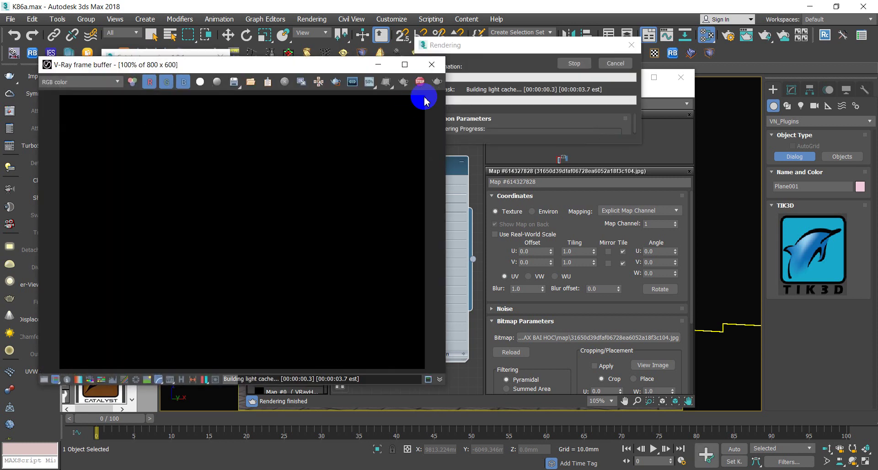
# Restart the V-Ray render with the frame buffer enlarged to full height.
pyautogui.click(402, 83)
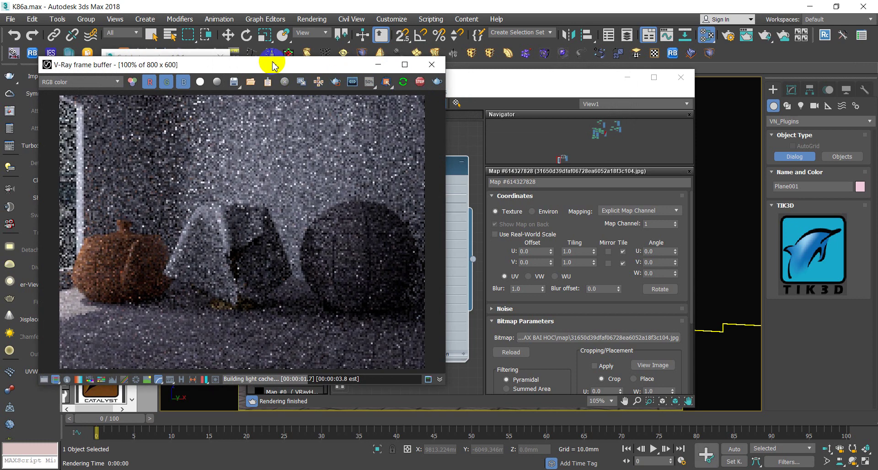
pyautogui.moveTo(273, 66); pyautogui.dragTo(249, 2)
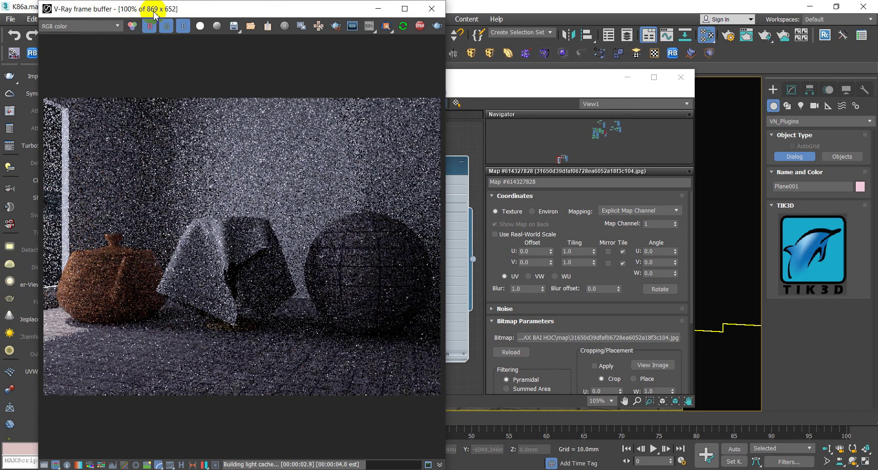
pyautogui.moveTo(154, 14); pyautogui.dragTo(116, 11)
pyautogui.click(469, 135)
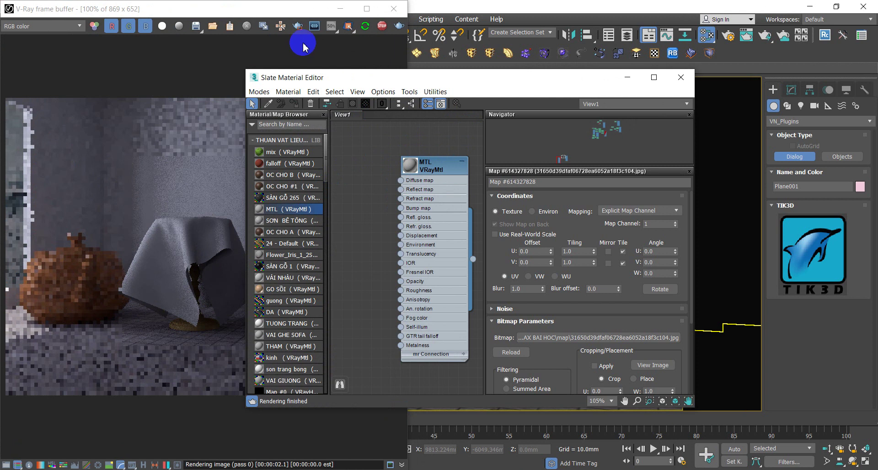
pyautogui.moveTo(352, 81); pyautogui.dragTo(441, 77)
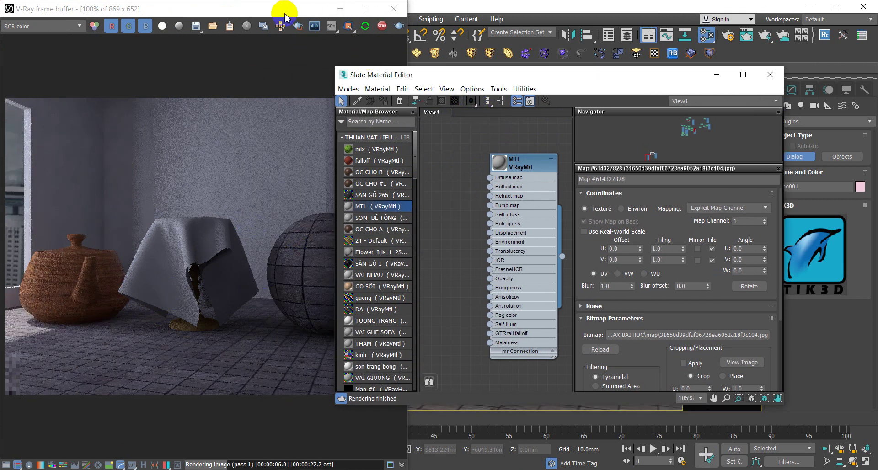
# Enable Region render and re-render just a region around the draped tablecloth.
pyautogui.click(298, 26)
pyautogui.scroll(1, 134, 175)
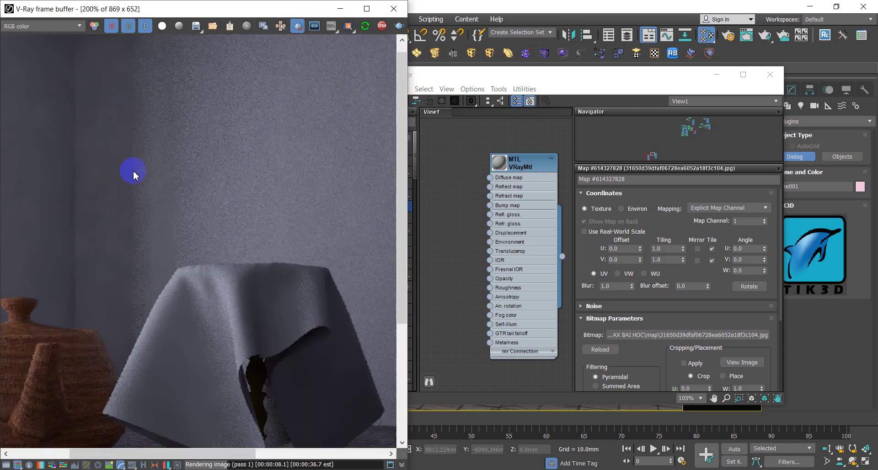
pyautogui.moveTo(151, 178); pyautogui.dragTo(86, 42, button='middle')
pyautogui.moveTo(4, 50); pyautogui.dragTo(377, 420)
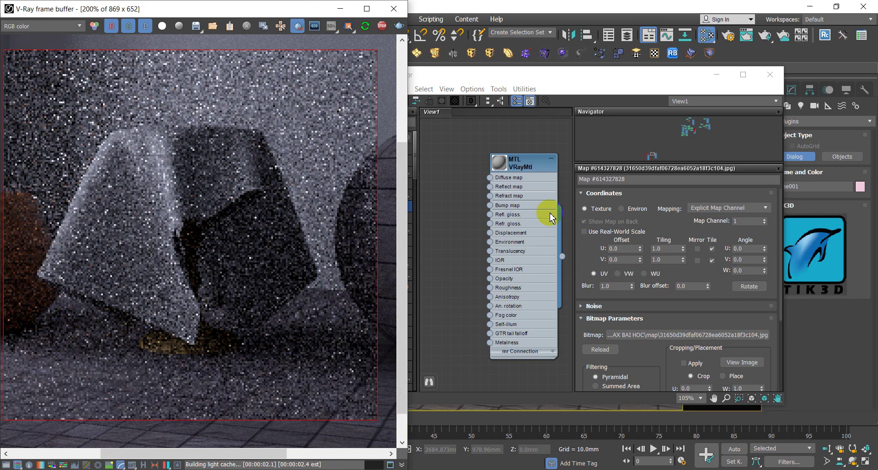
pyautogui.moveTo(553, 74); pyautogui.dragTo(633, 76)
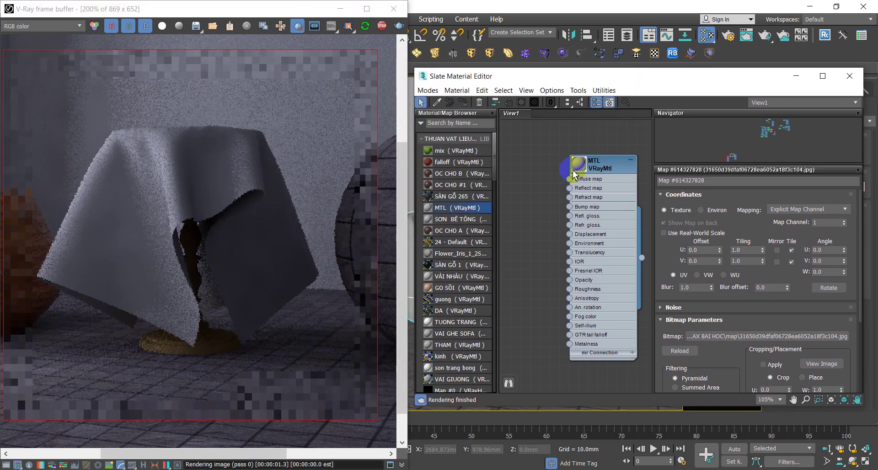
# Add a Bitmap node to View1 loaded with the woven yellow texture 80.jpg.
pyautogui.click(516, 183)
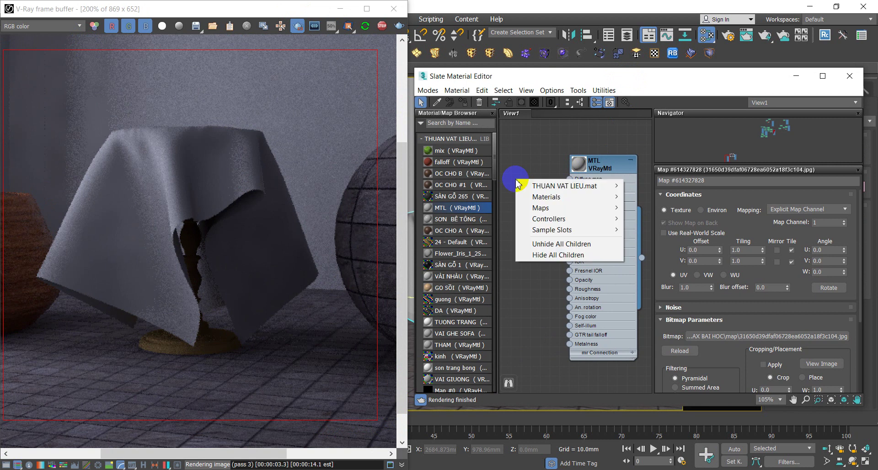
pyautogui.click(542, 196)
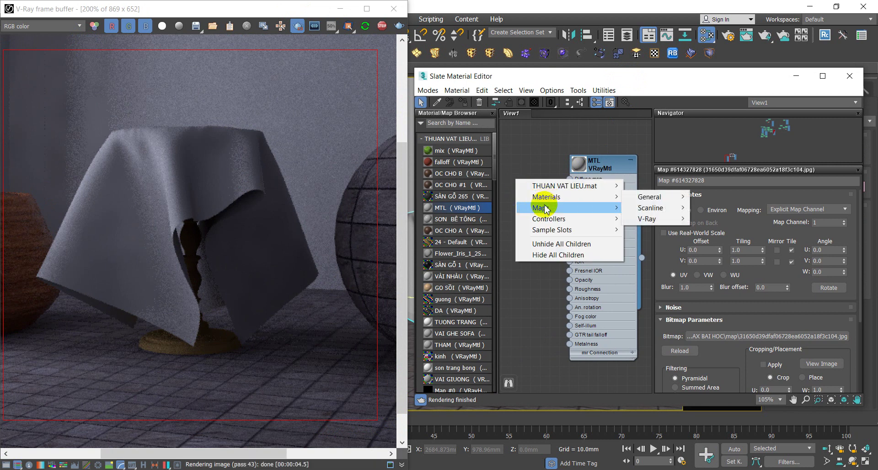
pyautogui.moveTo(649, 208)
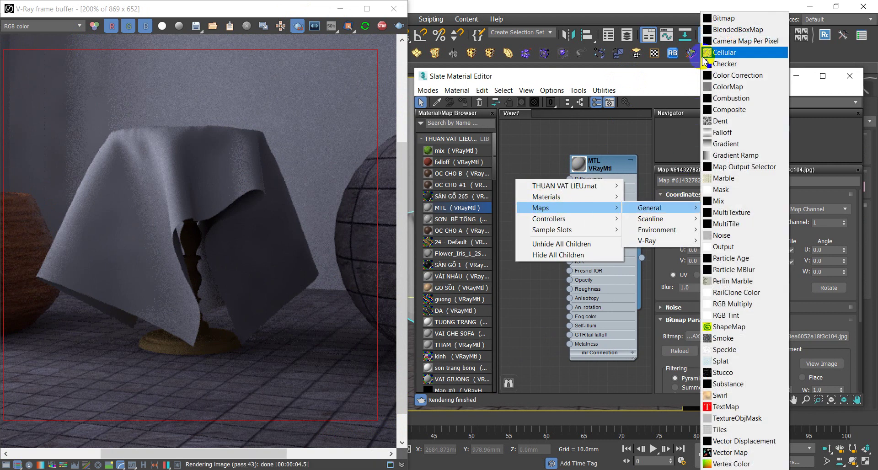
pyautogui.click(725, 18)
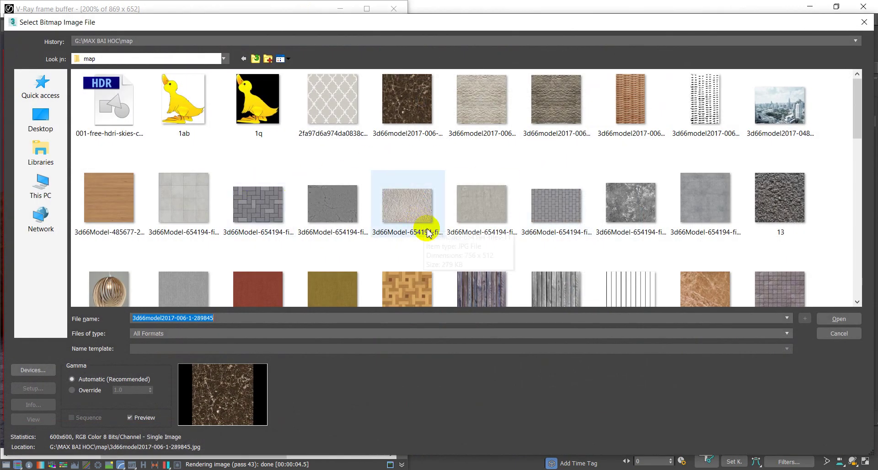
pyautogui.click(317, 288)
pyautogui.scroll(-4, 568, 231)
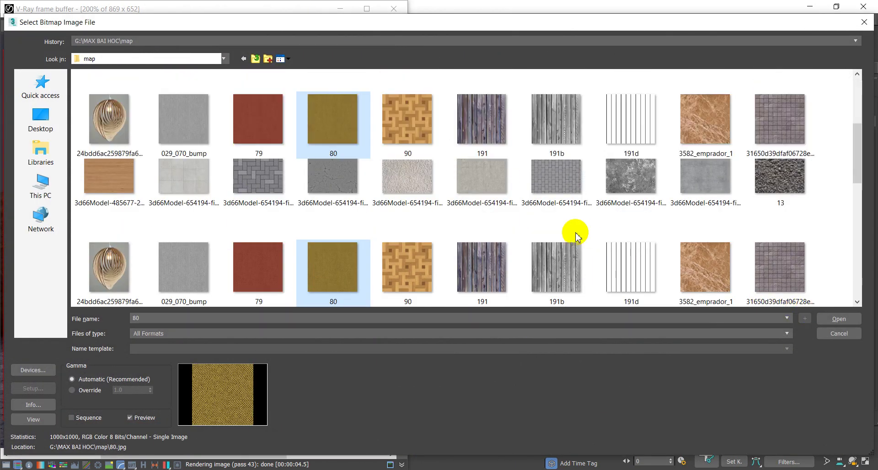
pyautogui.click(818, 319)
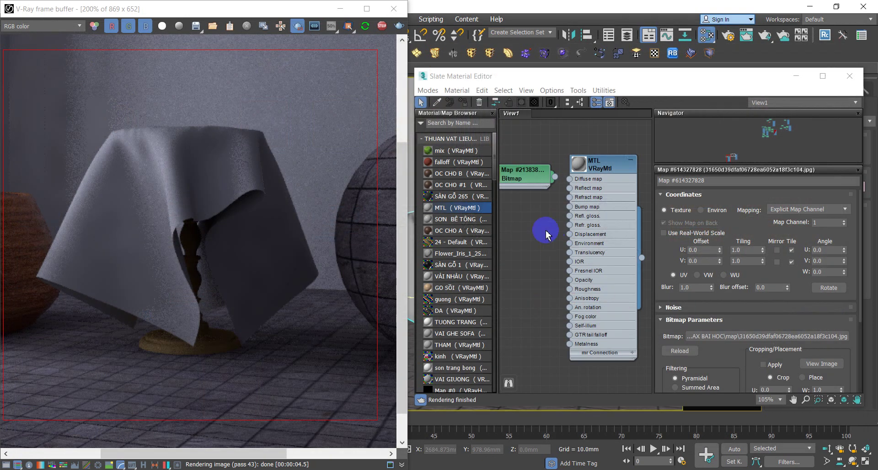
# Wire the 80.jpg bitmap into both the Diffuse and Bump inputs of MTL.
pyautogui.moveTo(568, 183)
pyautogui.mouseDown()
pyautogui.moveTo(578, 174)
pyautogui.moveTo(555, 169)
pyautogui.mouseUp()
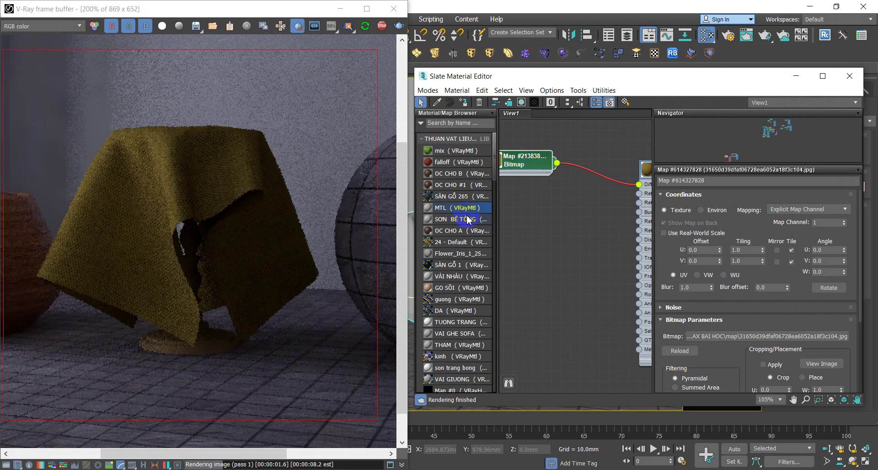
pyautogui.scroll(-2, 594, 173)
pyautogui.moveTo(567, 165)
pyautogui.mouseDown()
pyautogui.moveTo(627, 219)
pyautogui.moveTo(635, 204)
pyautogui.mouseUp()
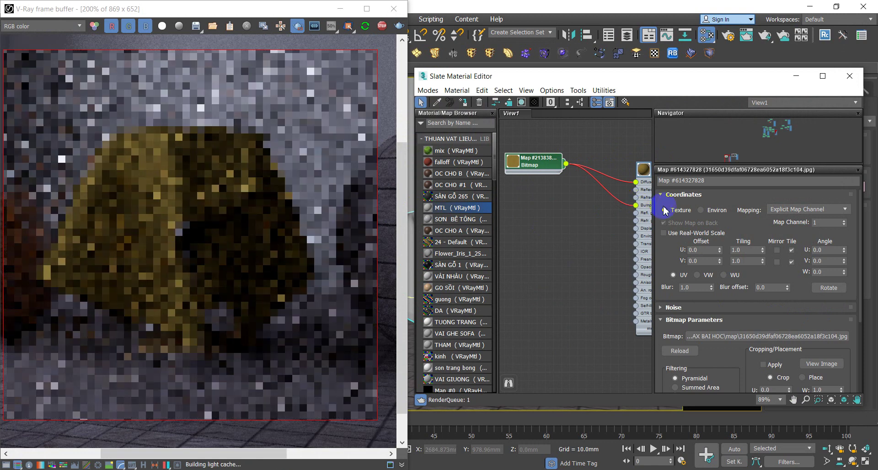
pyautogui.click(822, 76)
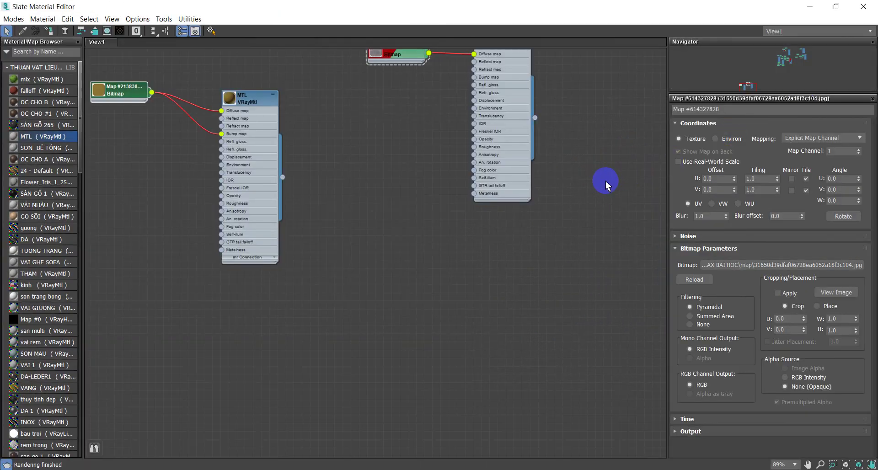
pyautogui.click(833, 6)
pyautogui.moveTo(525, 245); pyautogui.dragTo(543, 318, button='middle')
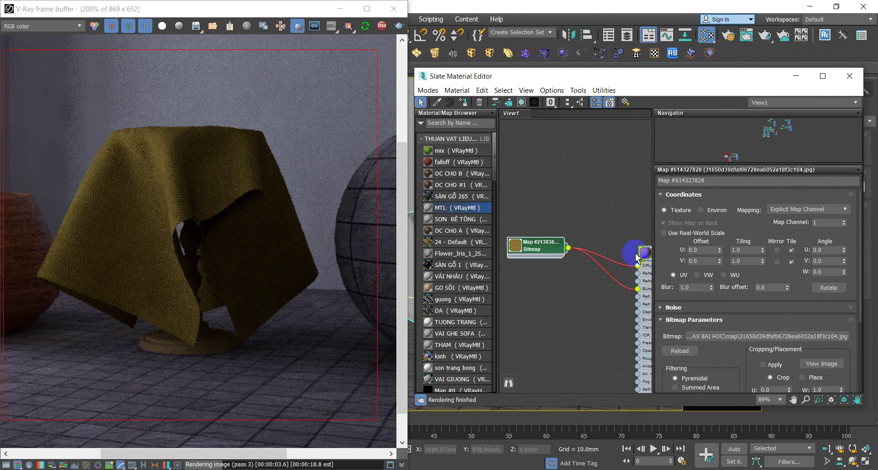
pyautogui.moveTo(637, 258); pyautogui.dragTo(637, 265)
pyautogui.moveTo(539, 246); pyautogui.dragTo(548, 262)
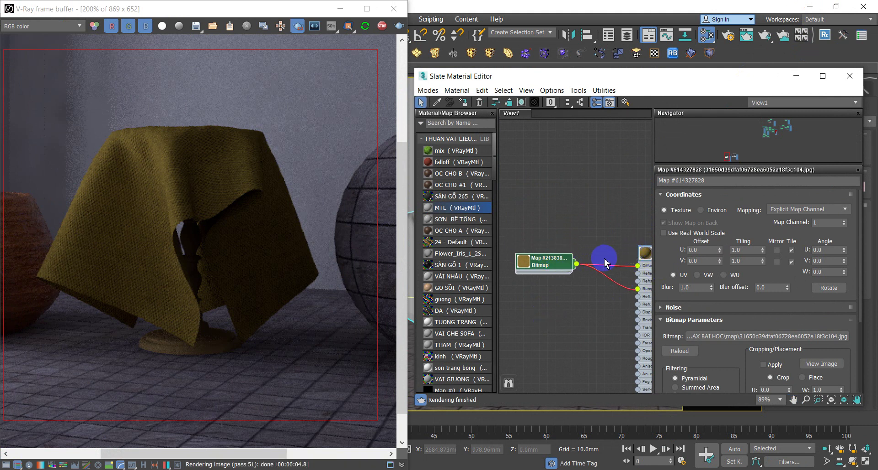
pyautogui.moveTo(604, 263); pyautogui.dragTo(569, 187, button='middle')
# Open MTL's parameters and expand the Maps rollout to reach the Bump amount.
pyautogui.click(575, 184)
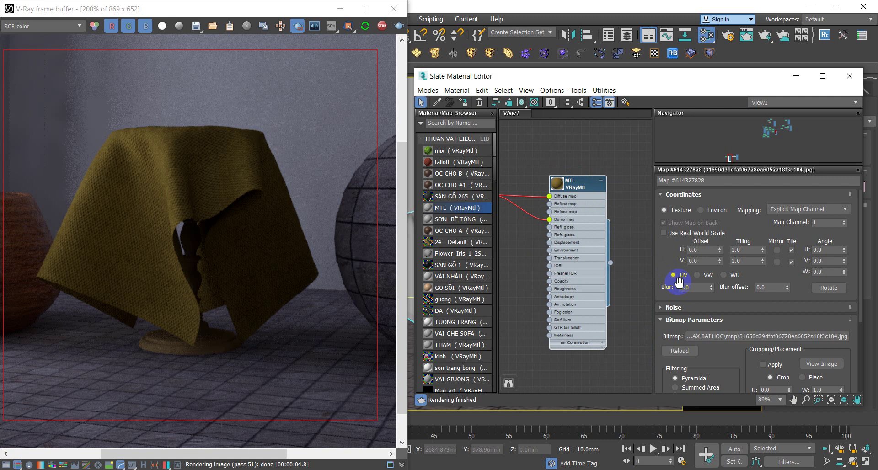
pyautogui.scroll(-1, 750, 333)
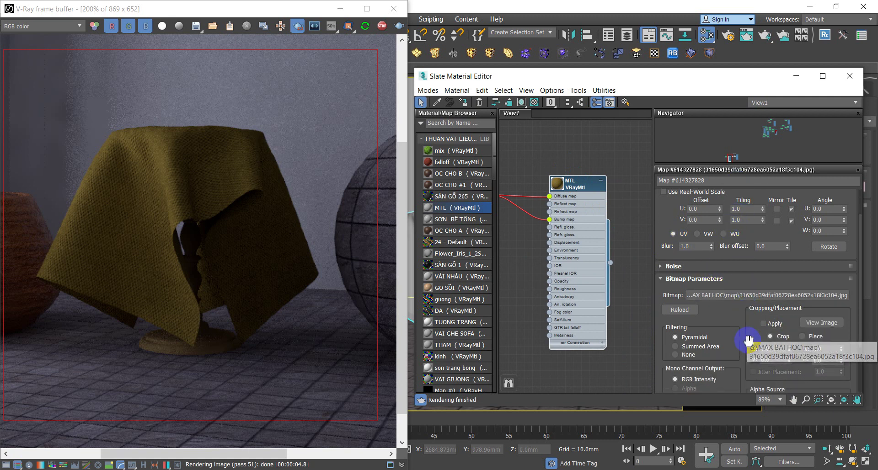
pyautogui.scroll(-1, 752, 287)
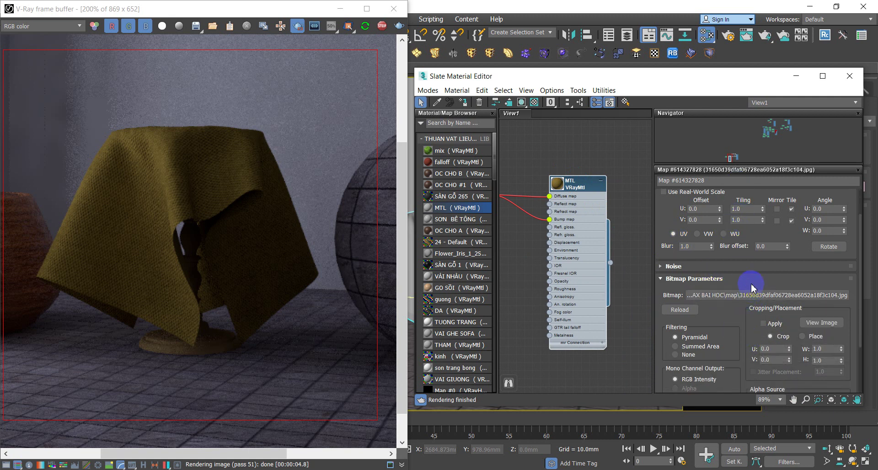
pyautogui.doubleClick(577, 182)
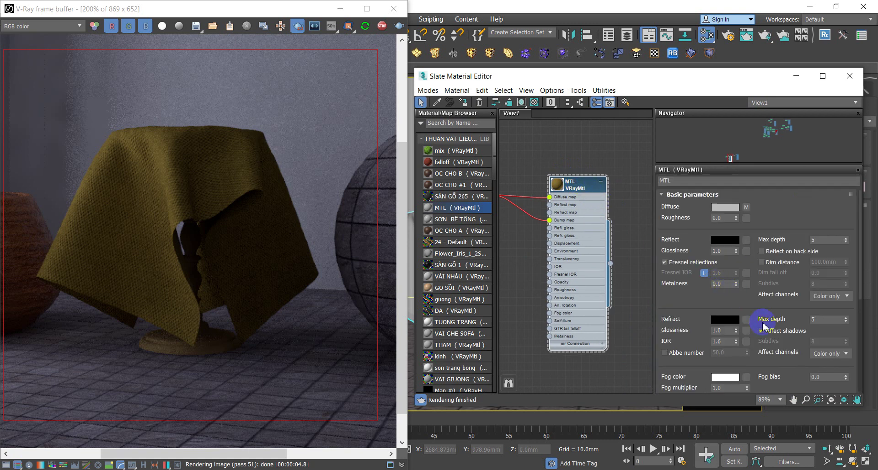
pyautogui.scroll(-4, 702, 309)
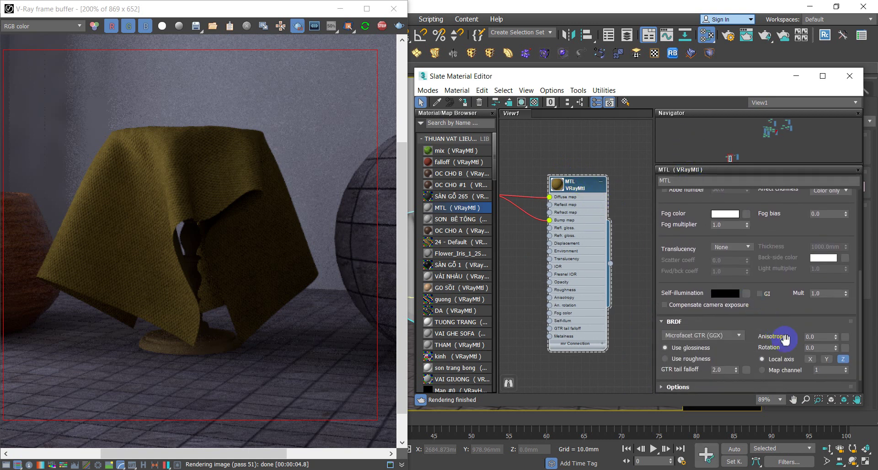
pyautogui.rightClick(794, 333)
pyautogui.click(810, 413)
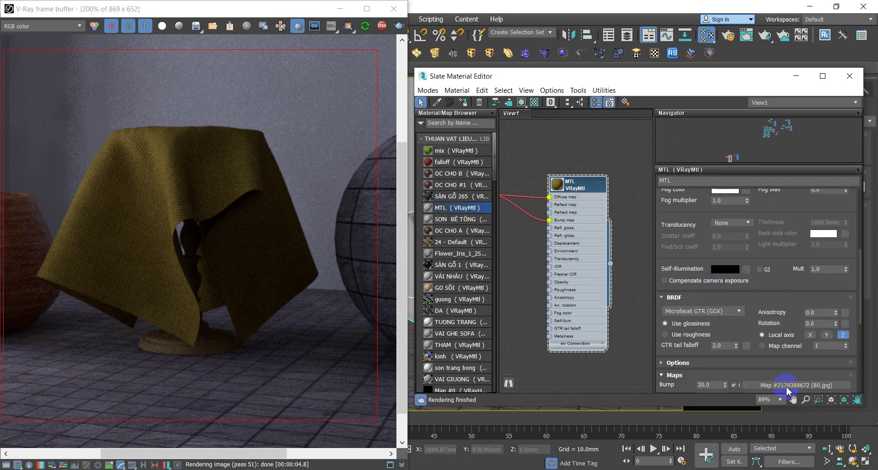
pyautogui.moveTo(761, 301)
pyautogui.mouseDown()
pyautogui.moveTo(760, 229)
pyautogui.moveTo(748, 213)
pyautogui.mouseUp()
pyautogui.write('200')
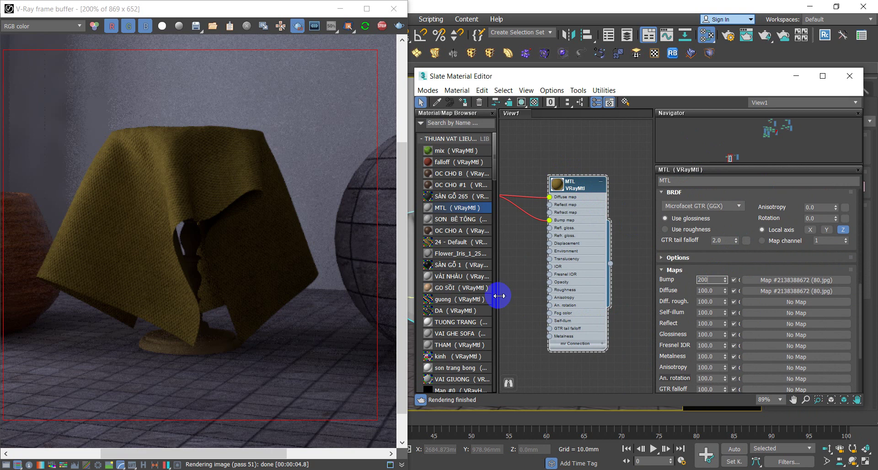
# Commit a Bump amount of 200 and pan the node view across Bitmap and MTL.
pyautogui.press('Return')
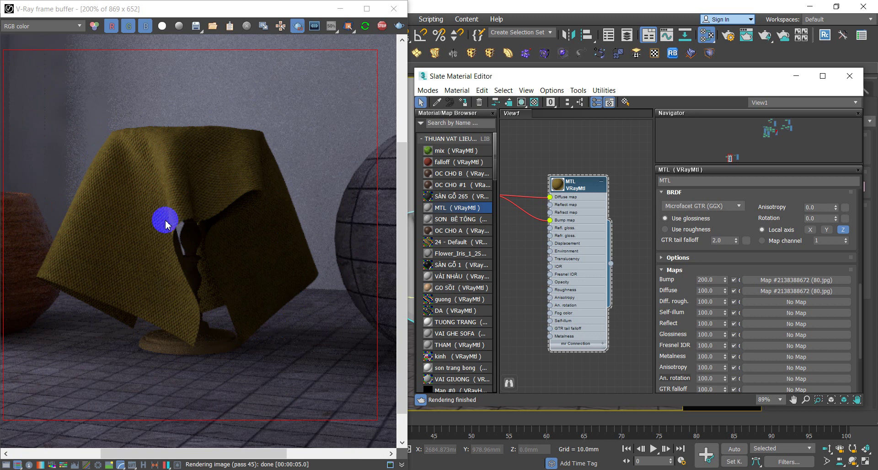
pyautogui.moveTo(563, 232); pyautogui.dragTo(750, 240, button='middle')
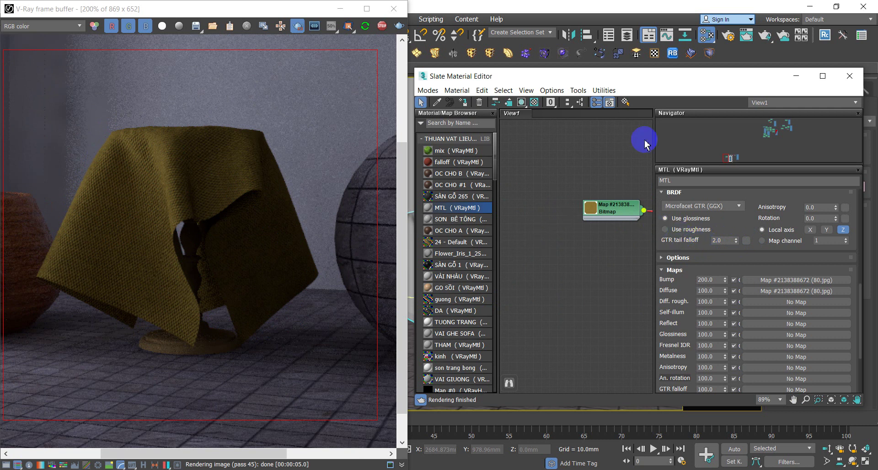
pyautogui.moveTo(615, 208); pyautogui.dragTo(517, 212, button='middle')
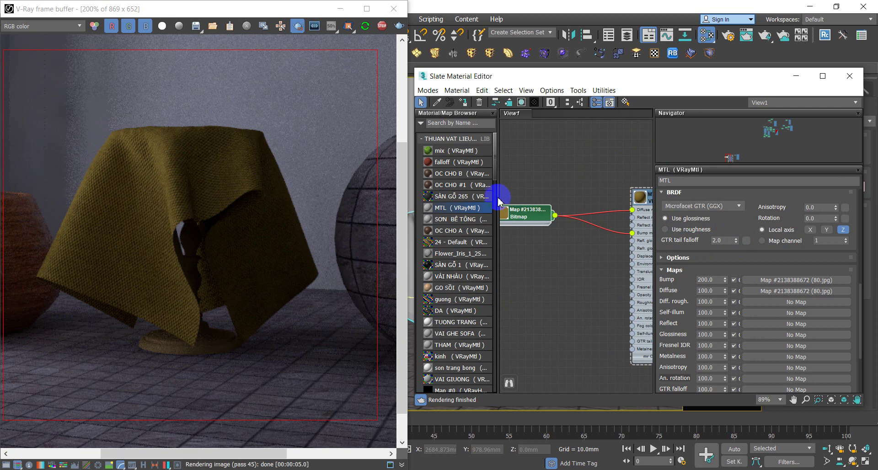
pyautogui.moveTo(497, 172); pyautogui.dragTo(496, 306)
# Add a Falloff map node and wire it into MTL's Diffuse slot.
pyautogui.moveTo(527, 264); pyautogui.dragTo(554, 150)
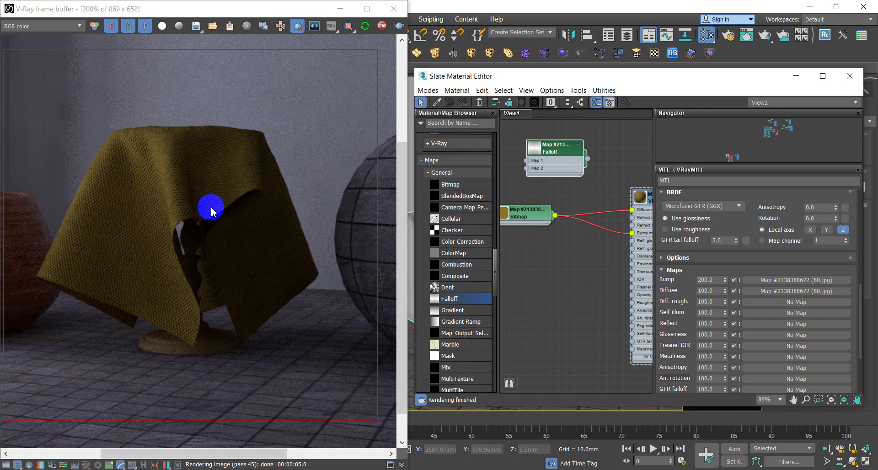
pyautogui.moveTo(535, 213); pyautogui.dragTo(524, 200)
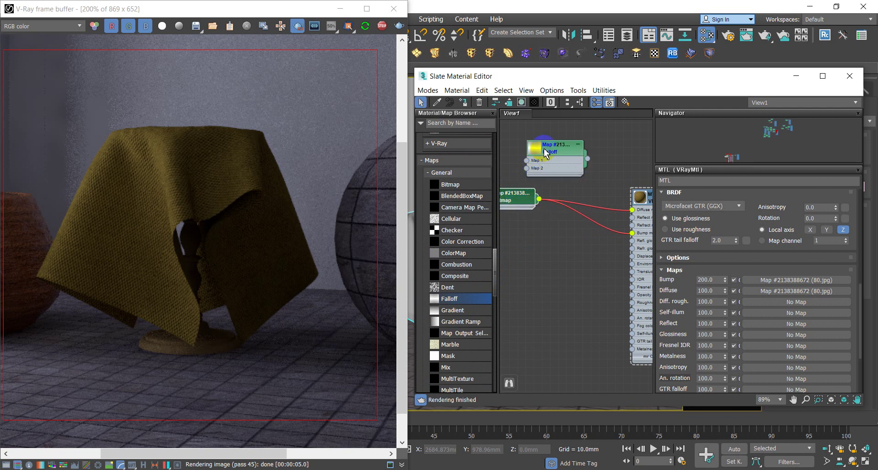
pyautogui.moveTo(544, 149); pyautogui.dragTo(569, 165)
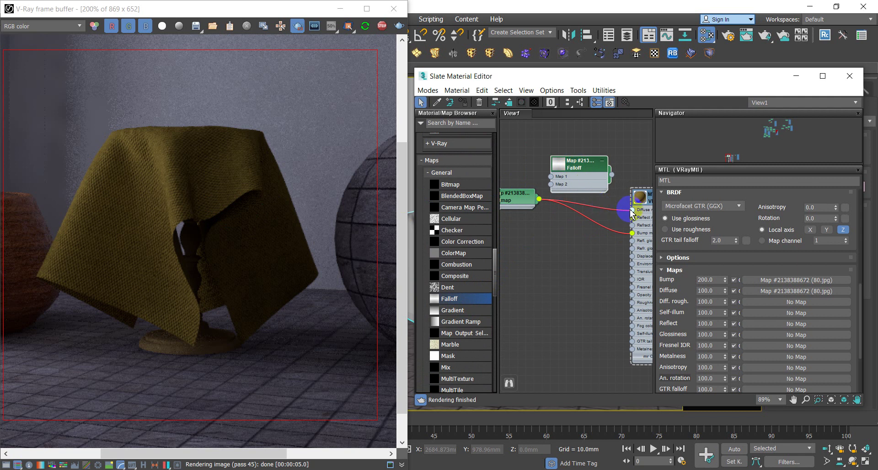
pyautogui.moveTo(633, 213); pyautogui.dragTo(628, 227)
pyautogui.moveTo(615, 183); pyautogui.dragTo(632, 209)
# Replace the bitmap's Bump connection with the Falloff map.
pyautogui.click(586, 231)
pyautogui.press('Delete')
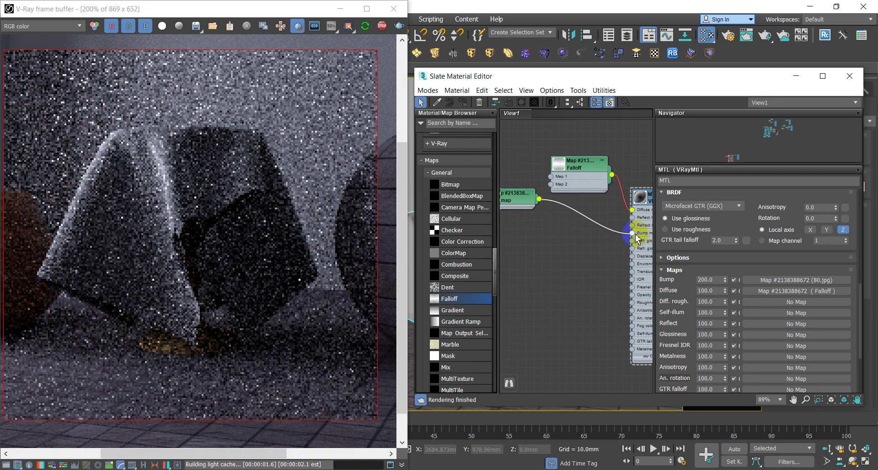
pyautogui.moveTo(533, 202)
pyautogui.mouseDown()
pyautogui.moveTo(594, 194)
pyautogui.moveTo(626, 266)
pyautogui.mouseUp()
pyautogui.moveTo(572, 217); pyautogui.dragTo(622, 277, button='middle')
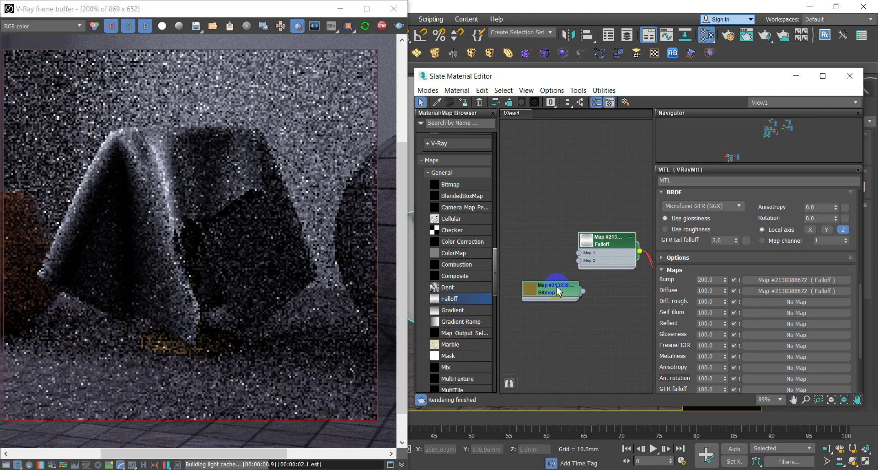
pyautogui.moveTo(556, 287); pyautogui.dragTo(532, 213)
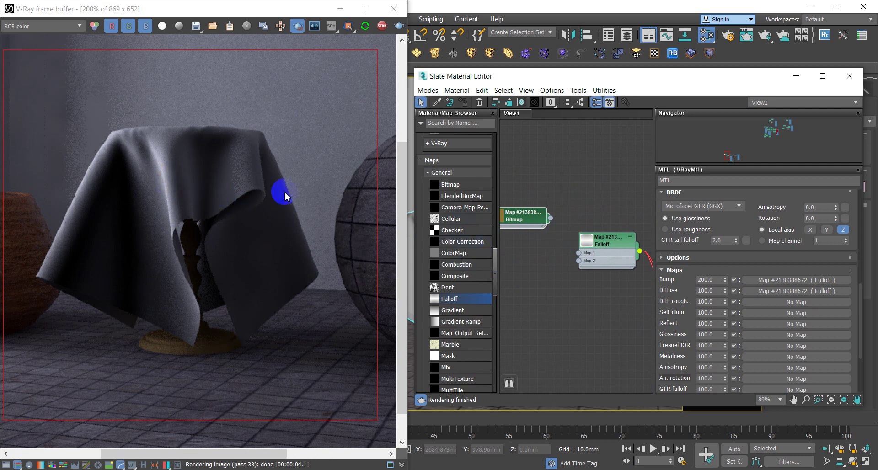
# Show the Falloff map's parameters in the Parameter Editor.
pyautogui.rightClick(610, 246)
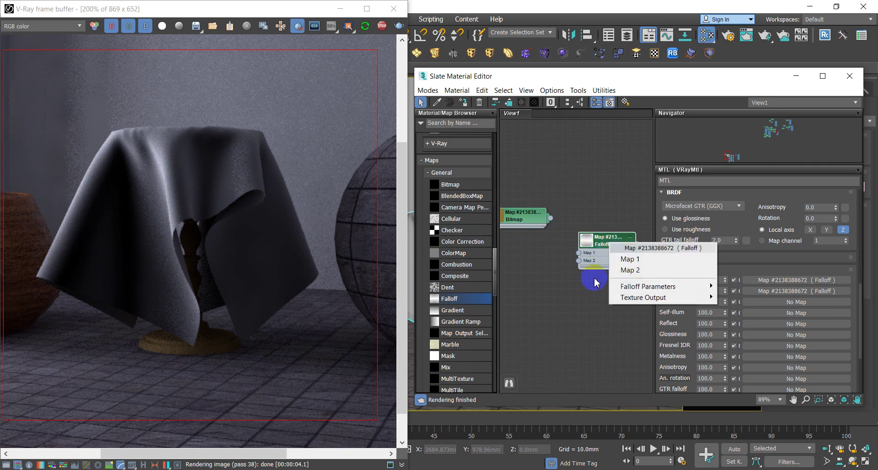
pyautogui.click(203, 197)
pyautogui.moveTo(624, 247); pyautogui.dragTo(606, 222, button='middle')
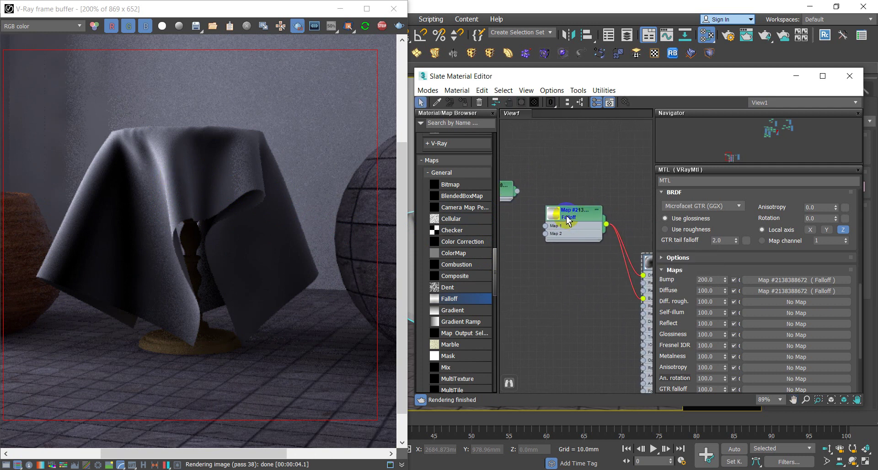
pyautogui.moveTo(565, 216); pyautogui.dragTo(551, 243)
pyautogui.doubleClick(552, 243)
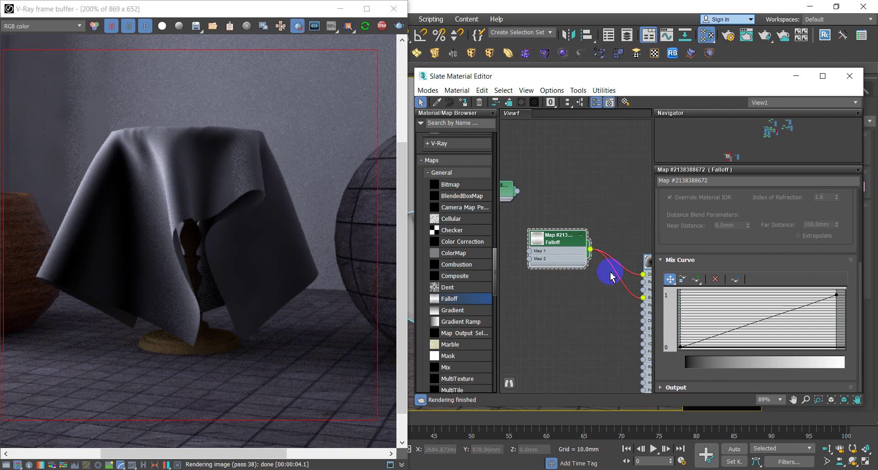
pyautogui.click(822, 78)
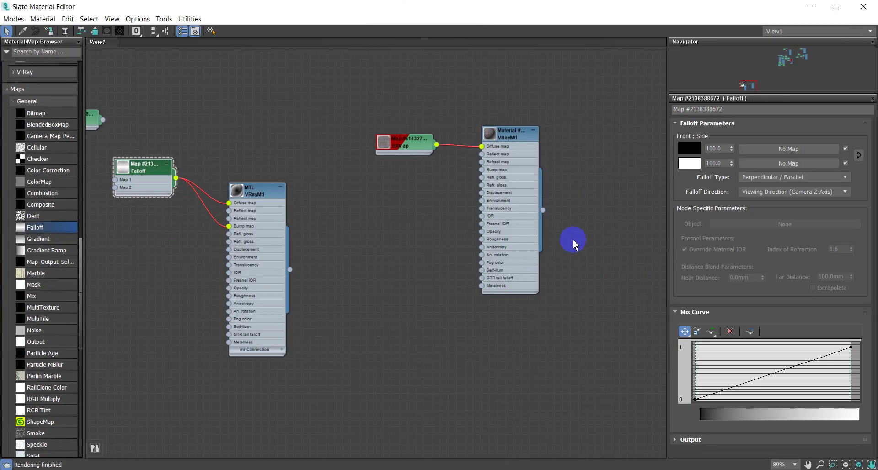
pyautogui.moveTo(698, 171); pyautogui.dragTo(698, 154)
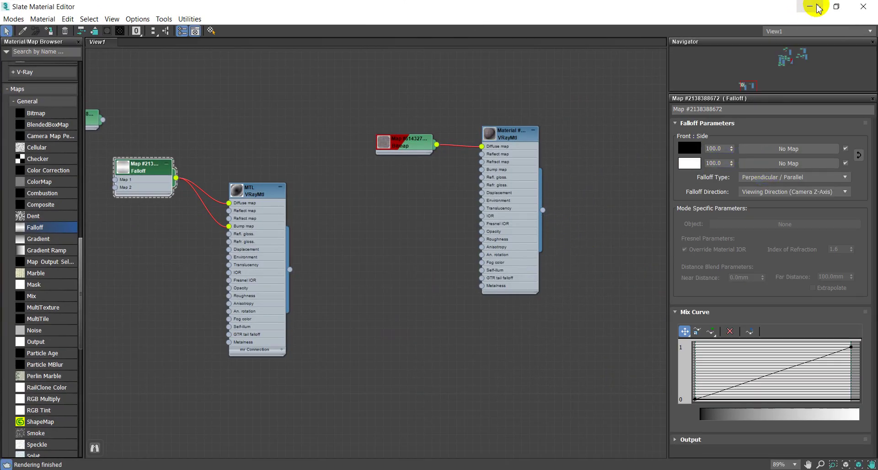
pyautogui.click(817, 7)
# Set the Falloff front colour to grey 140.
pyautogui.click(674, 219)
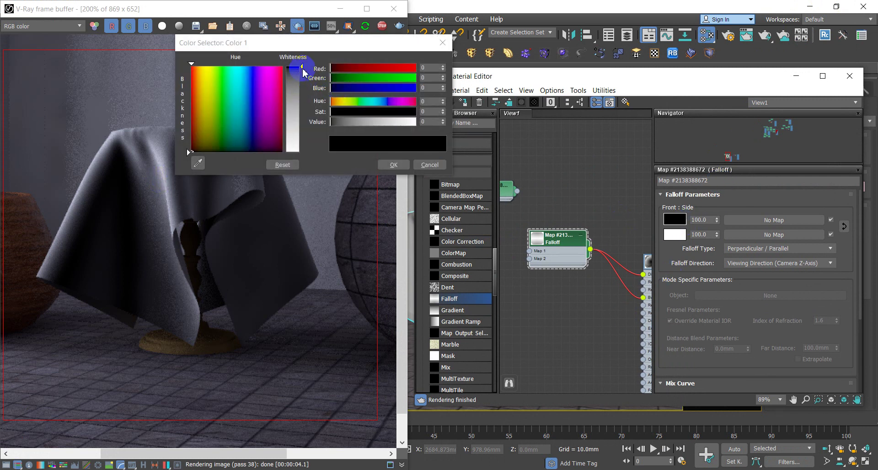
pyautogui.moveTo(302, 69); pyautogui.dragTo(302, 109)
pyautogui.click(548, 153)
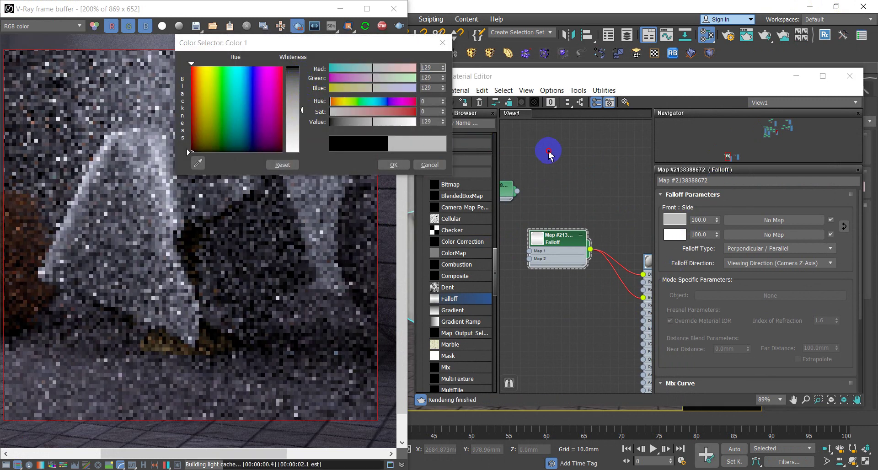
pyautogui.click(393, 165)
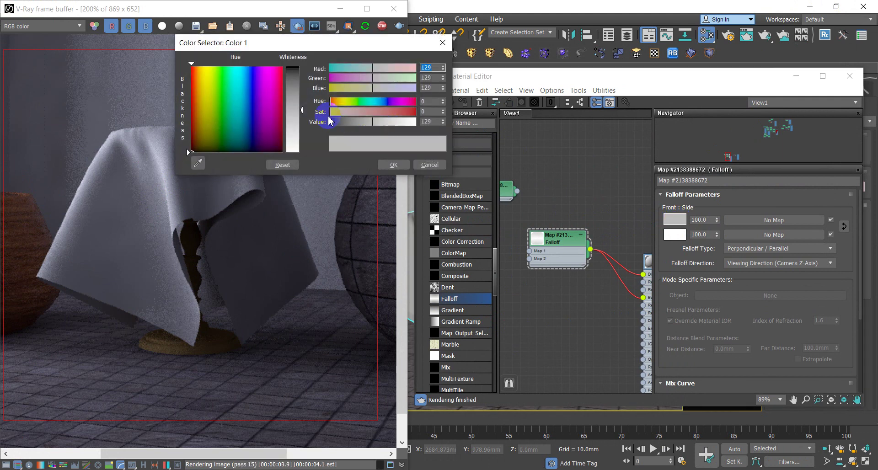
pyautogui.click(294, 113)
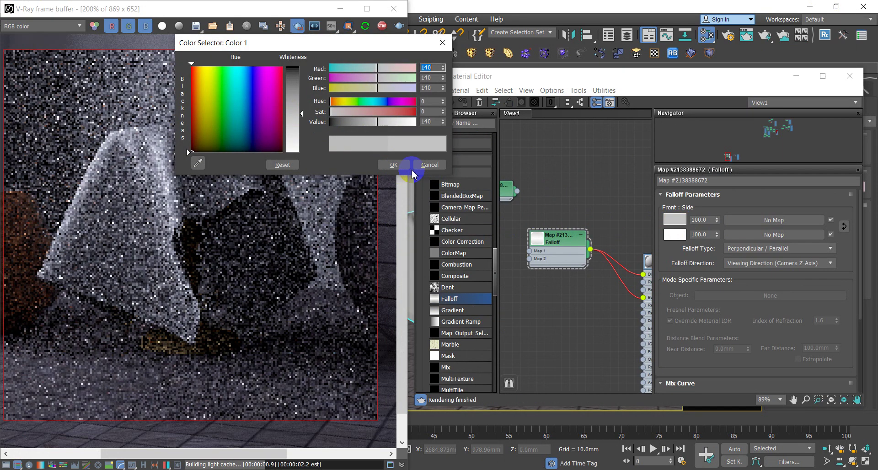
pyautogui.click(397, 165)
# Set the Falloff side colour to grey 228.
pyautogui.click(674, 234)
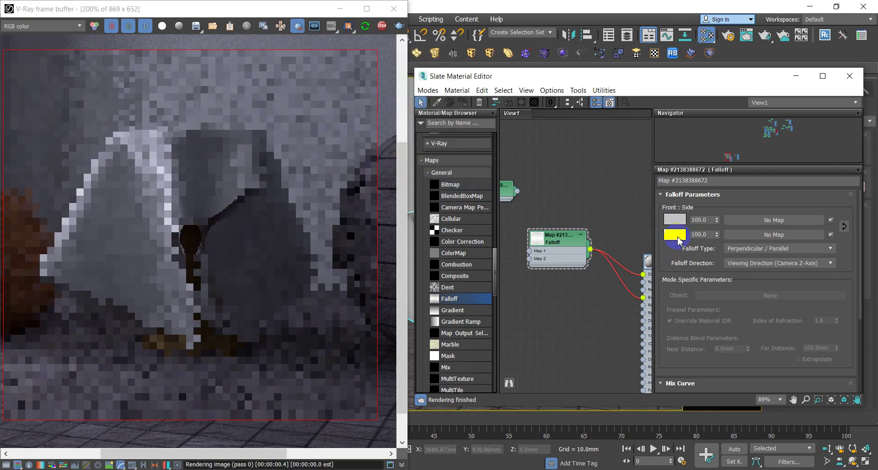
pyautogui.moveTo(313, 158); pyautogui.dragTo(302, 143)
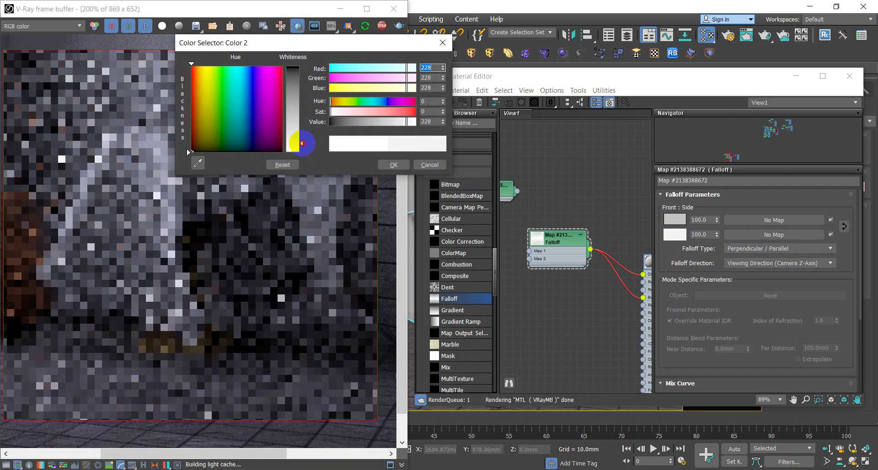
pyautogui.click(403, 168)
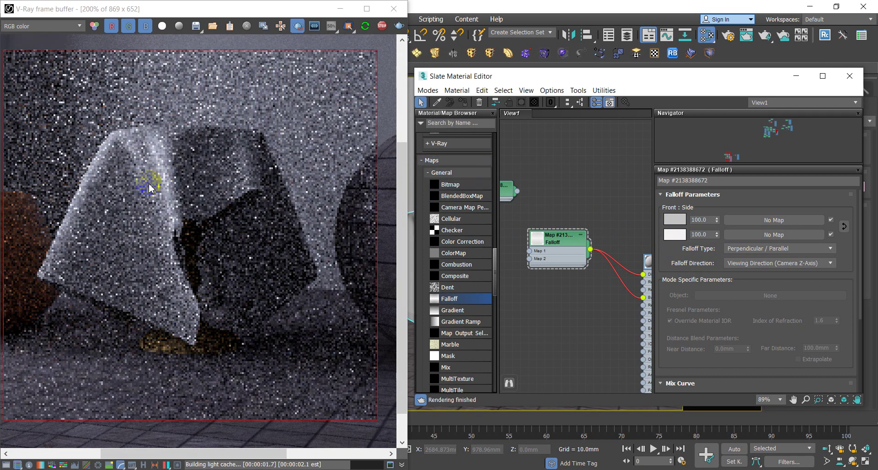
pyautogui.click(170, 185)
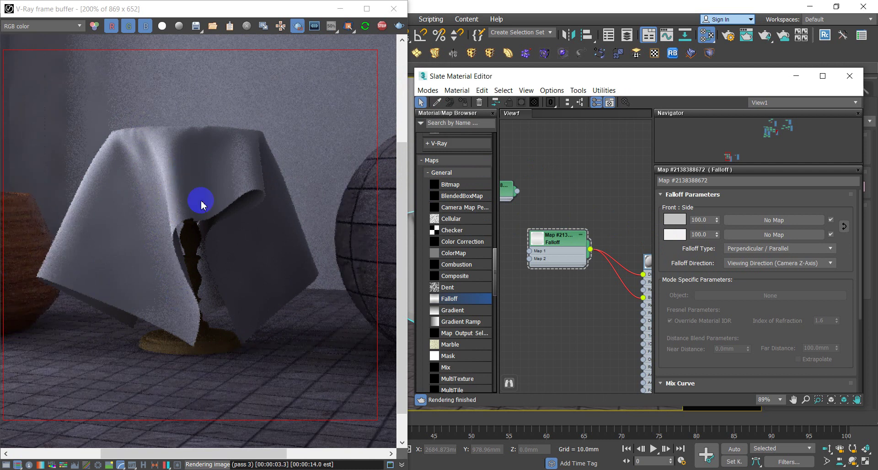
# Wire the 80.jpg bitmap into MTL's Bump input and place it beside the Falloff node.
pyautogui.scroll(-2, 565, 161)
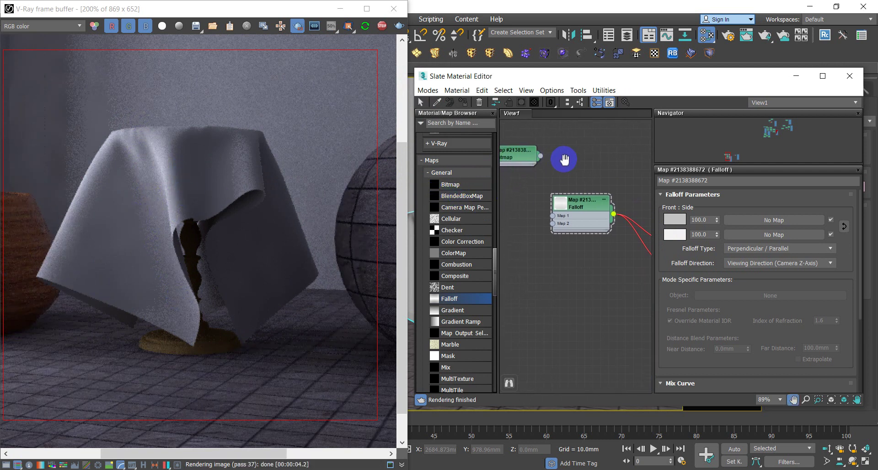
pyautogui.scroll(-1, 565, 161)
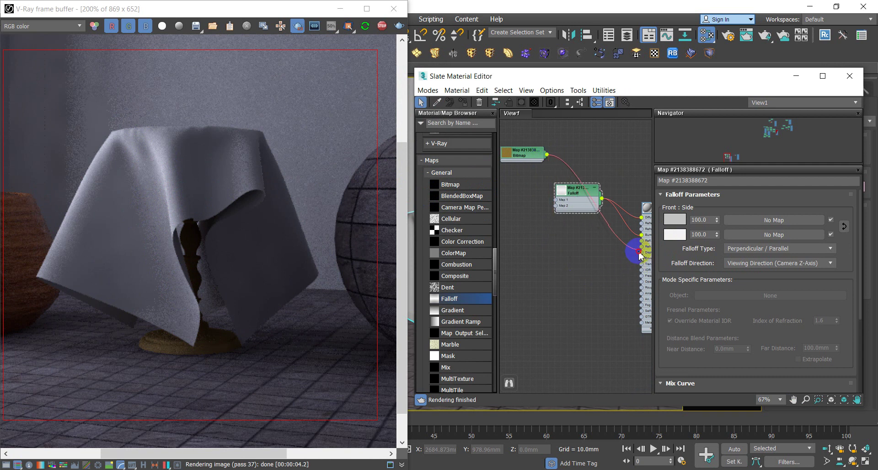
pyautogui.moveTo(553, 160)
pyautogui.mouseDown()
pyautogui.moveTo(638, 238)
pyautogui.moveTo(623, 235)
pyautogui.mouseUp()
pyautogui.moveTo(506, 157); pyautogui.dragTo(538, 251)
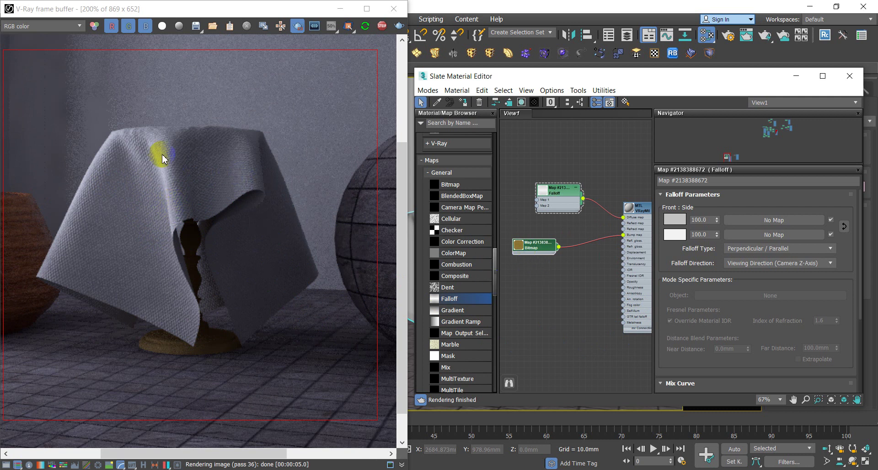
# Set the 80.jpg woven bitmap's Tiling to 3 in both U and V.
pyautogui.doubleClick(527, 252)
pyautogui.click(744, 249)
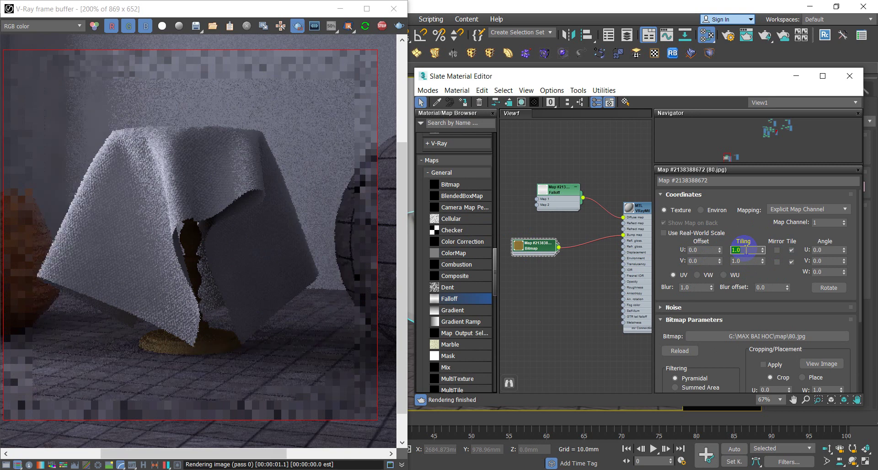
pyautogui.write('3')
pyautogui.press('Tab')
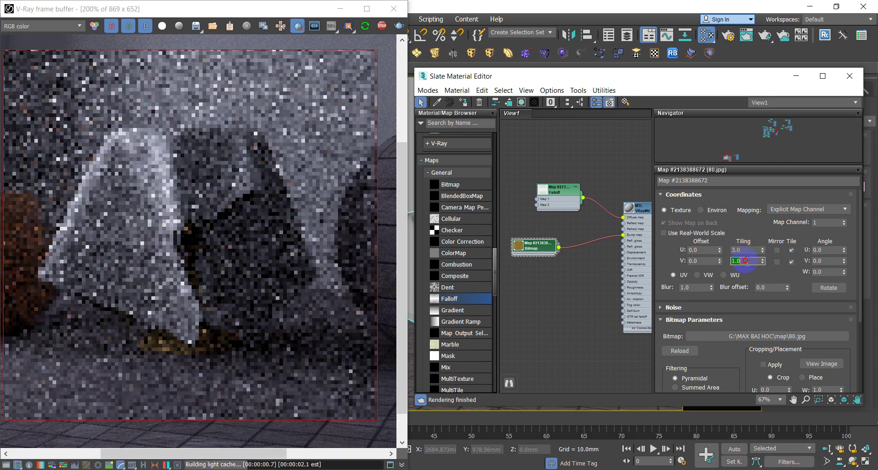
pyautogui.write('3')
pyautogui.press('Return')
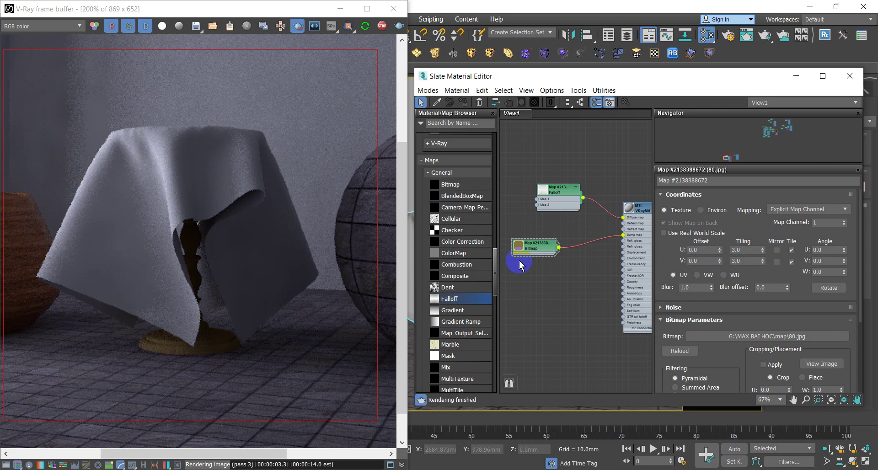
# Change the VRayMtl's Bump amount from 200 to 800 in the Maps rollout.
pyautogui.doubleClick(636, 208)
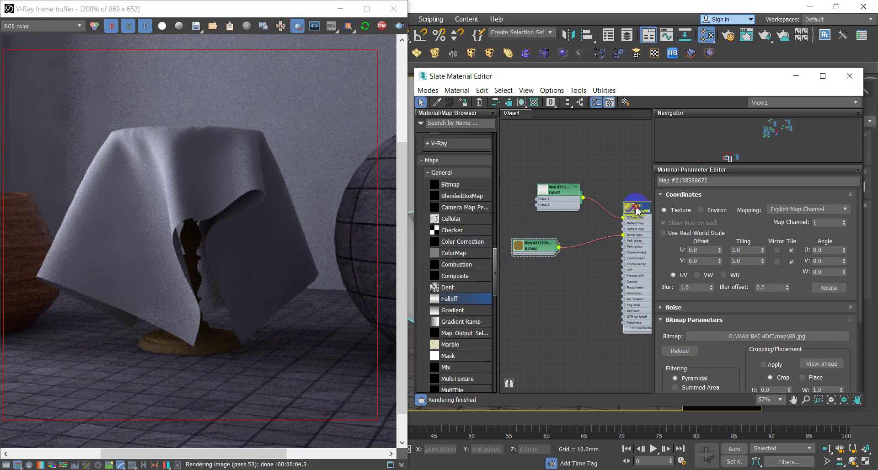
pyautogui.doubleClick(711, 281)
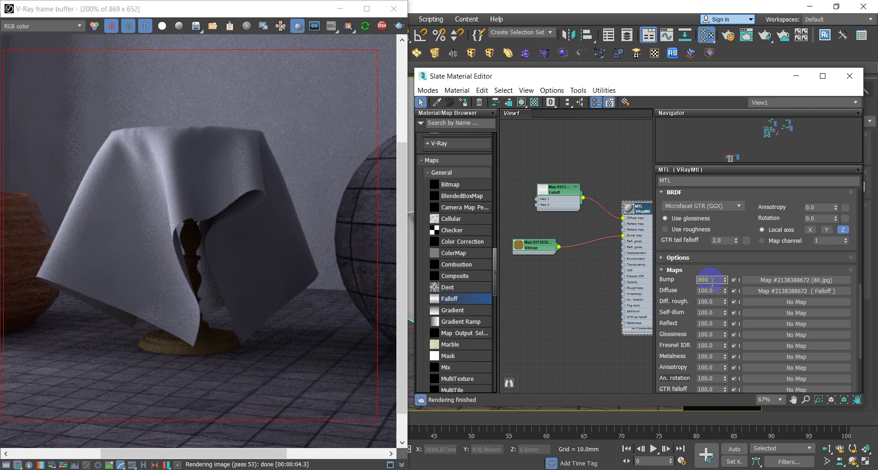
pyautogui.press('Return')
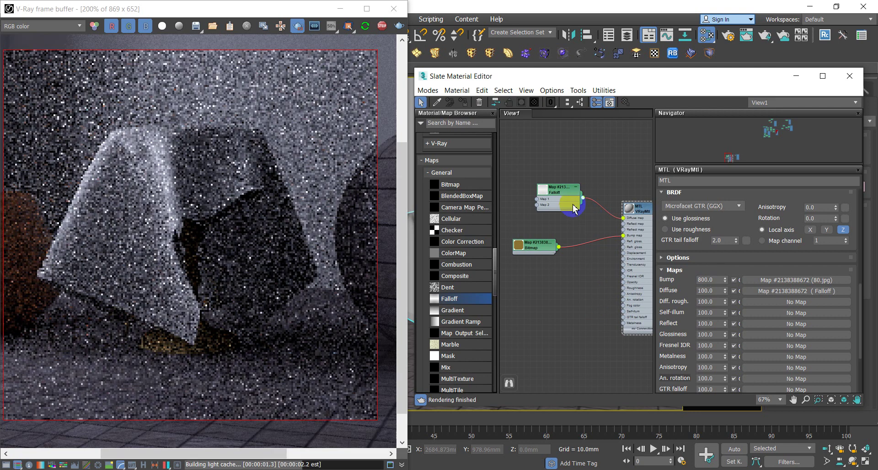
pyautogui.doubleClick(698, 282)
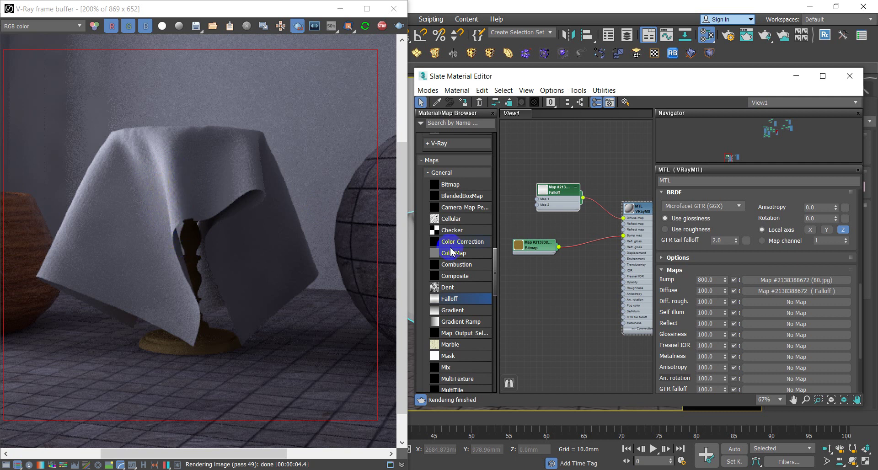
# Set the 80.jpg bump bitmap's U and V Tiling to 8.0.
pyautogui.click(541, 250)
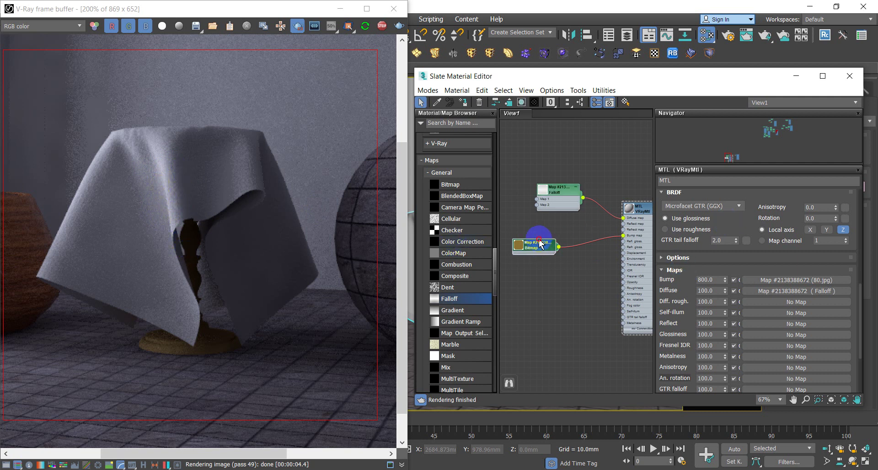
pyautogui.doubleClick(532, 246)
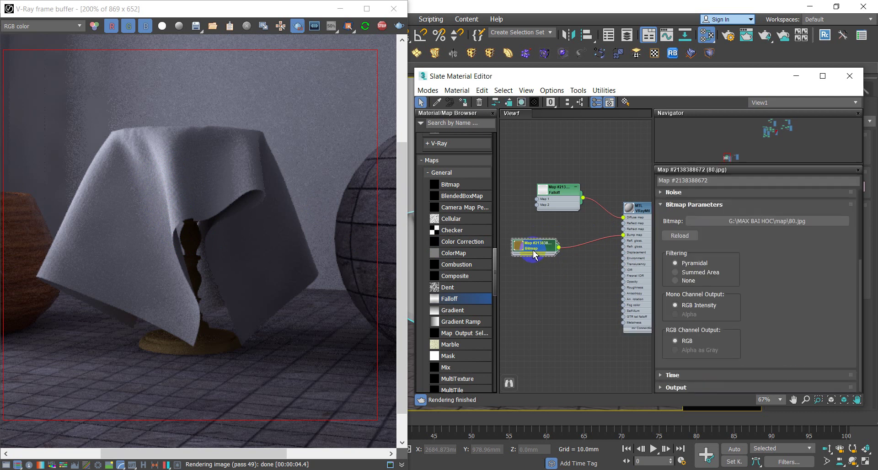
pyautogui.moveTo(725, 247); pyautogui.dragTo(743, 360)
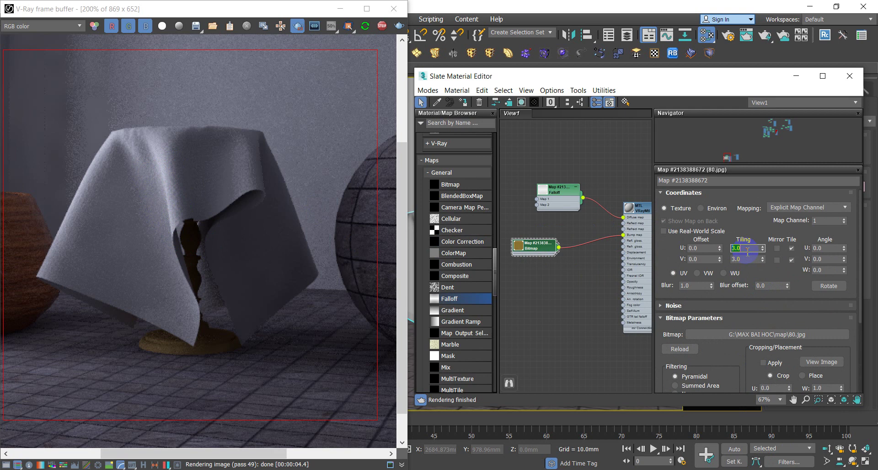
pyautogui.write('8')
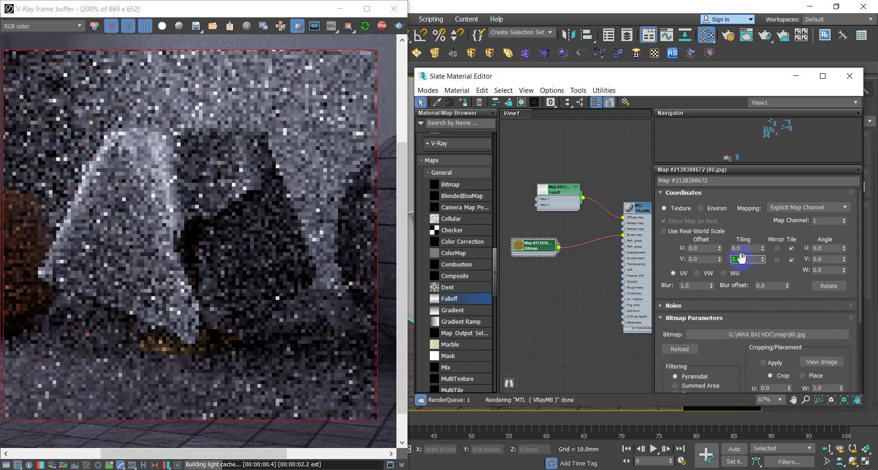
pyautogui.press('Return')
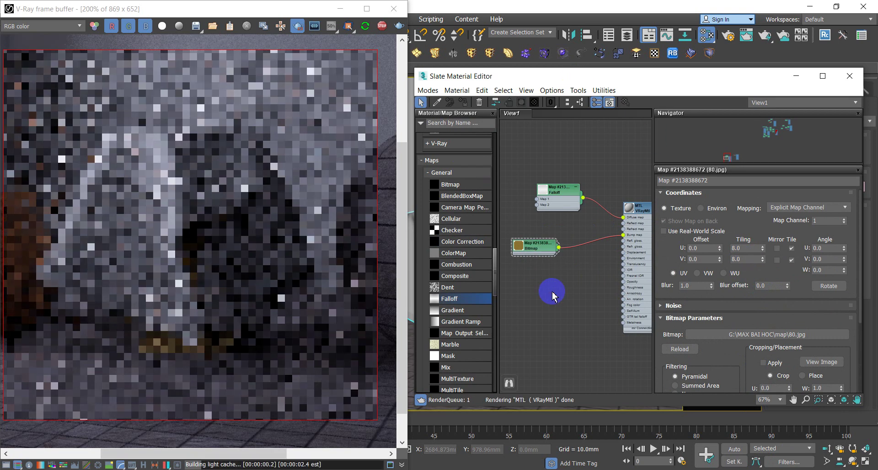
# Darken the Falloff map's front colour almost to black.
pyautogui.doubleClick(560, 195)
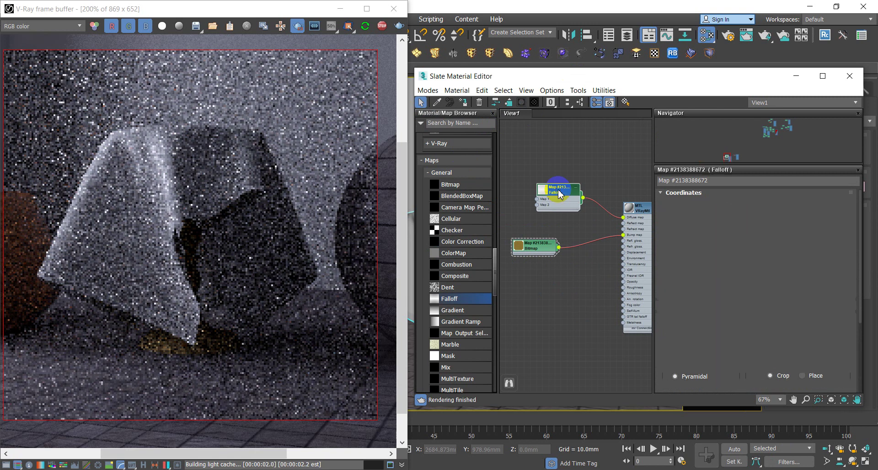
pyautogui.click(674, 218)
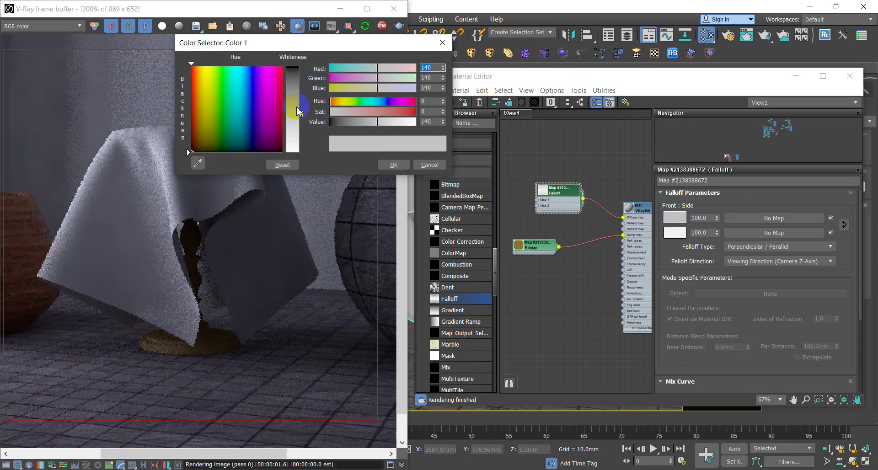
pyautogui.moveTo(301, 113); pyautogui.dragTo(301, 87)
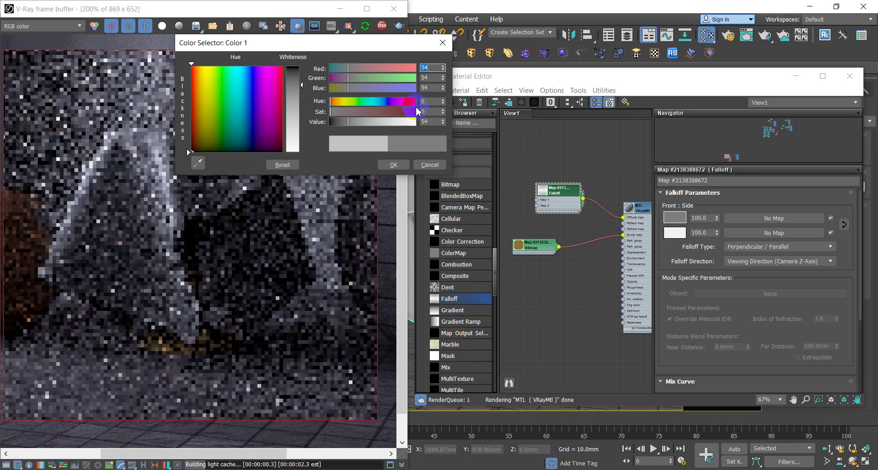
pyautogui.click(393, 165)
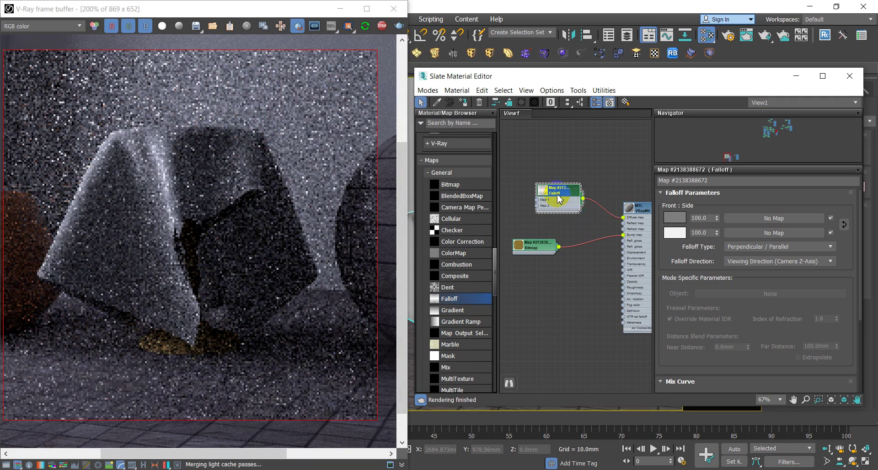
pyautogui.click(675, 218)
pyautogui.moveTo(351, 117); pyautogui.dragTo(333, 121)
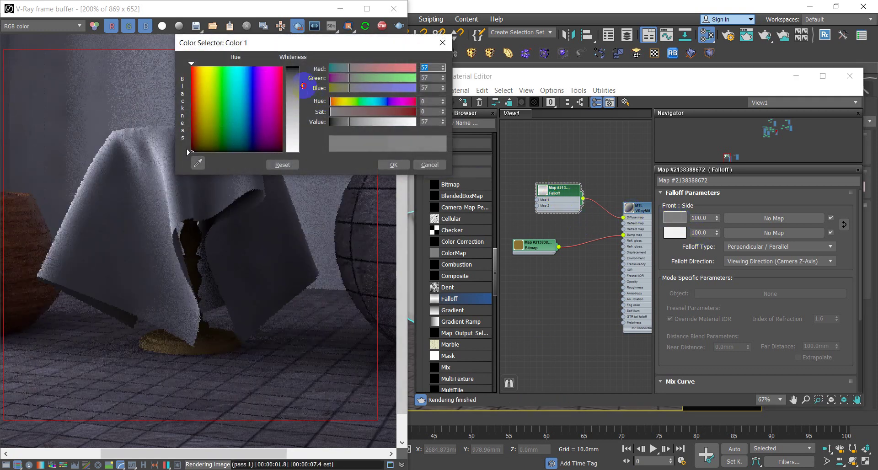
# Set the Falloff side colour to light grey (235).
pyautogui.click(683, 233)
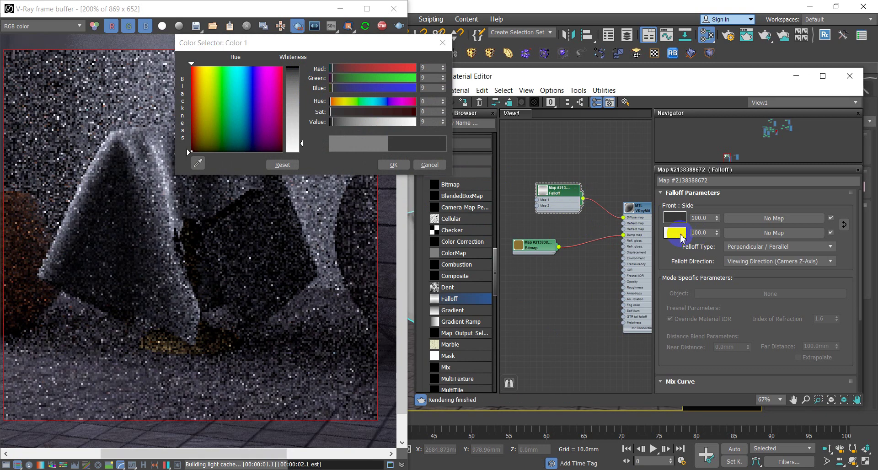
pyautogui.click(301, 143)
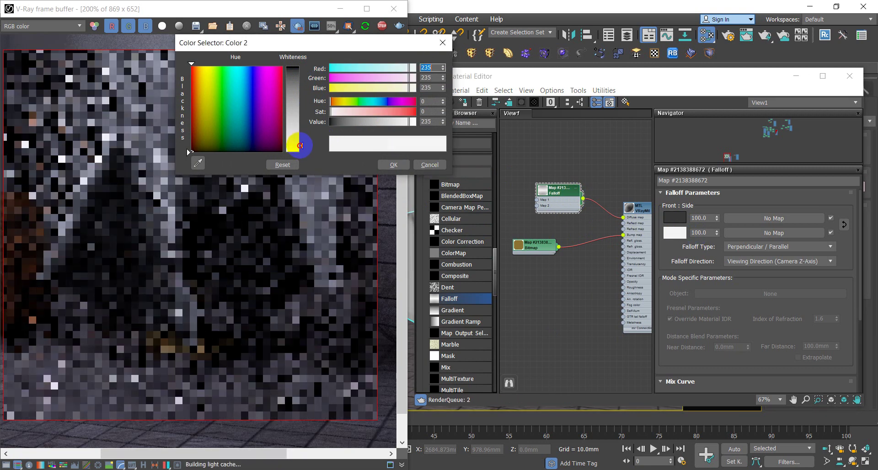
pyautogui.click(392, 165)
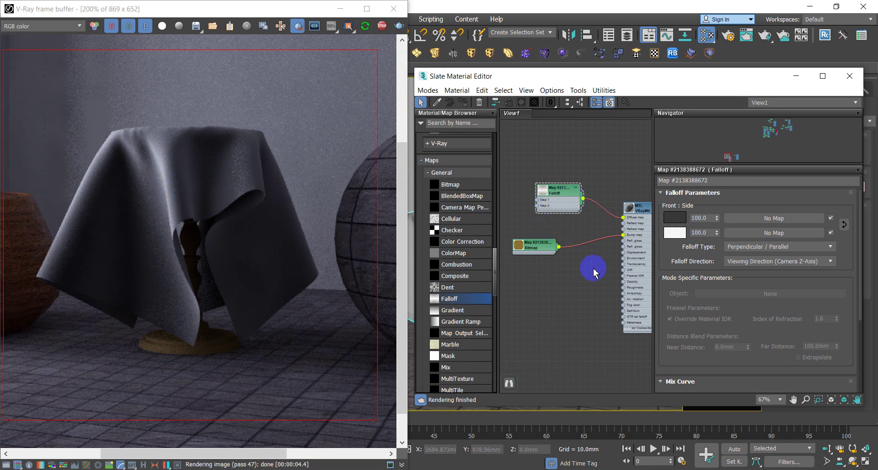
pyautogui.moveTo(547, 248); pyautogui.dragTo(513, 254)
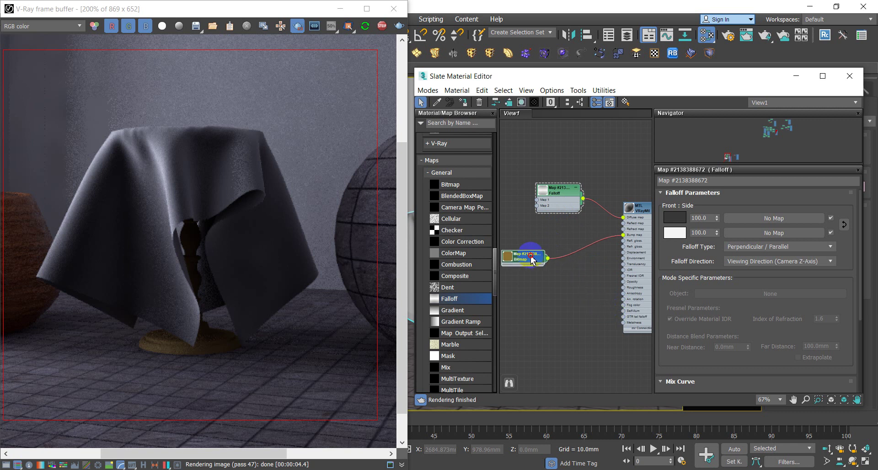
# Wire the 80.jpg bitmap output into both the Falloff's Map 1 and Map 2 inputs.
pyautogui.moveTo(553, 225); pyautogui.dragTo(575, 230, button='middle')
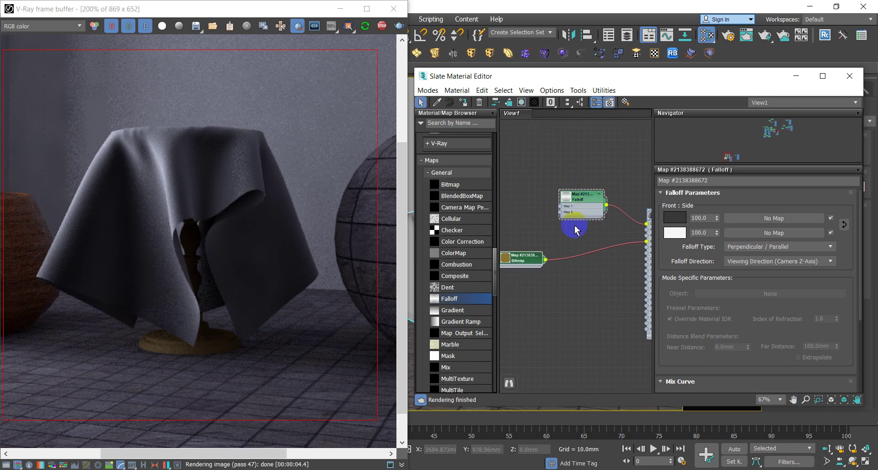
pyautogui.moveTo(558, 207); pyautogui.dragTo(559, 206)
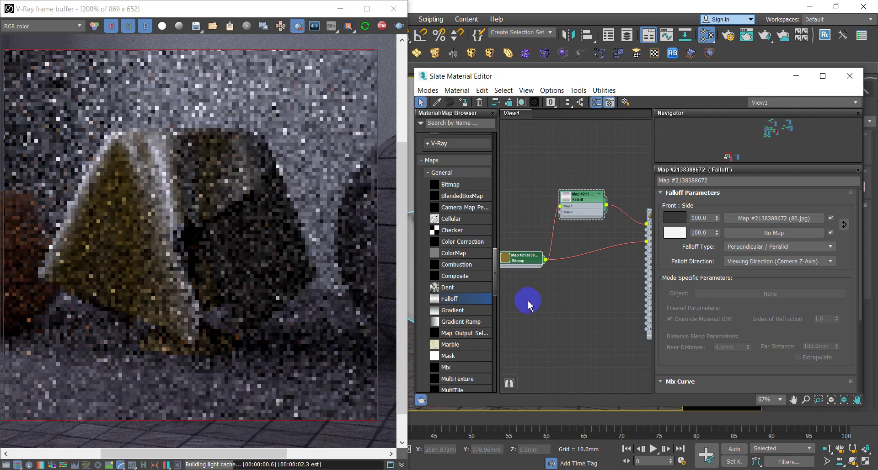
pyautogui.moveTo(521, 257); pyautogui.dragTo(502, 244)
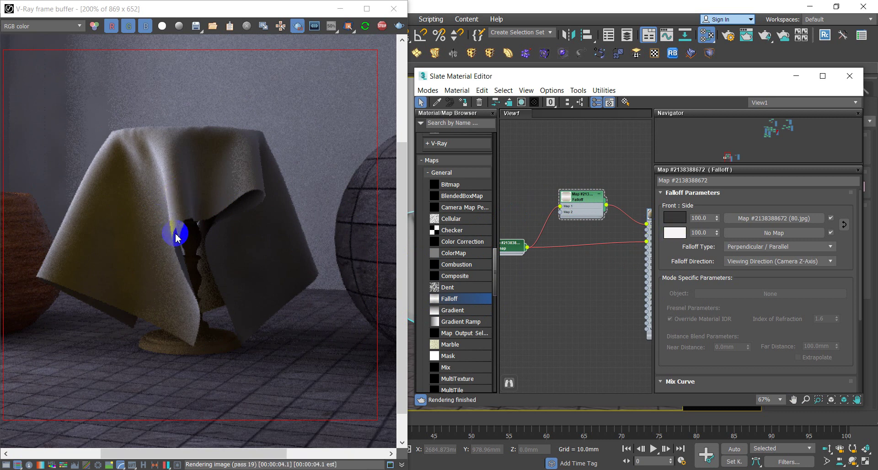
pyautogui.moveTo(525, 254); pyautogui.dragTo(571, 298, button='middle')
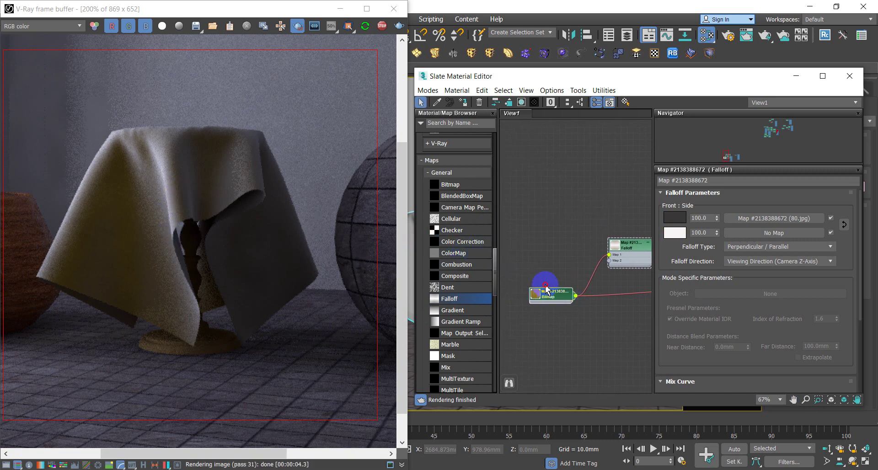
pyautogui.moveTo(542, 294)
pyautogui.mouseDown()
pyautogui.moveTo(515, 251)
pyautogui.moveTo(480, 247)
pyautogui.mouseUp()
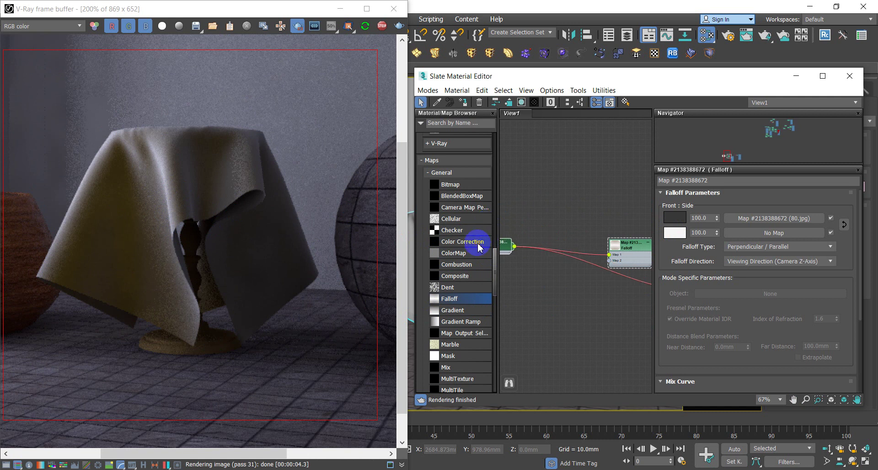
pyautogui.moveTo(560, 261); pyautogui.dragTo(609, 260)
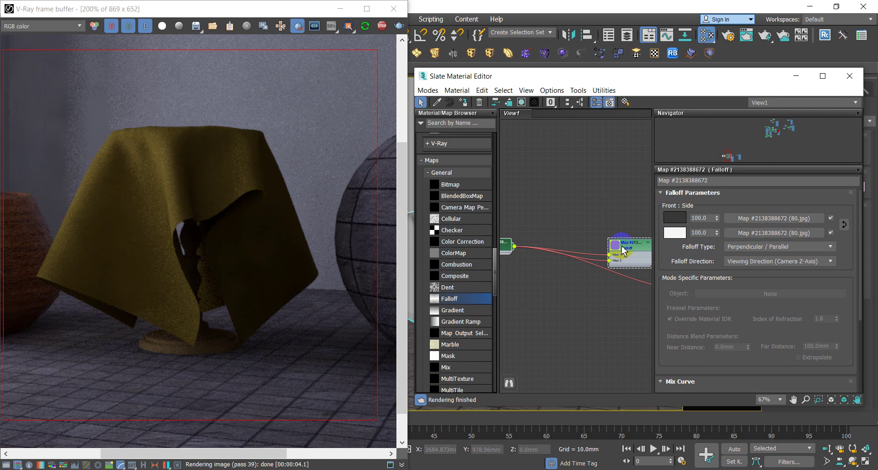
# Reset the 80.jpg bitmap's U and V Tiling to 1.0.
pyautogui.moveTo(533, 249); pyautogui.dragTo(559, 244, button='middle')
pyautogui.doubleClick(540, 248)
pyautogui.write('1')
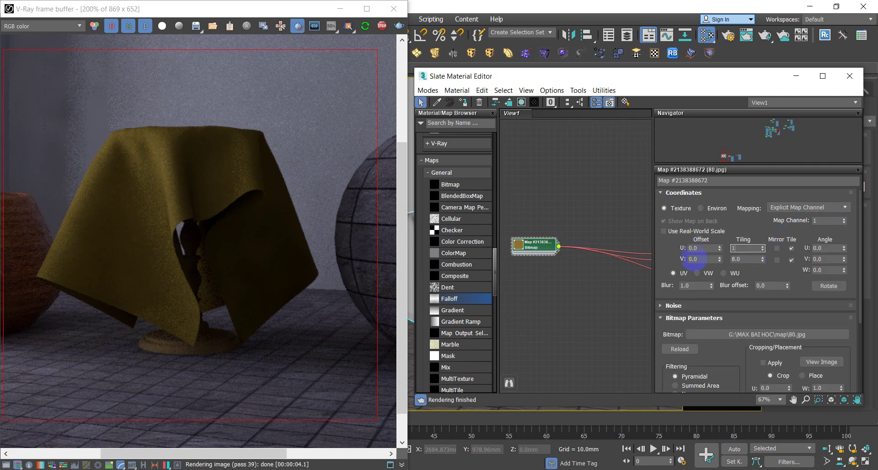
pyautogui.press('Tab')
pyautogui.write('1')
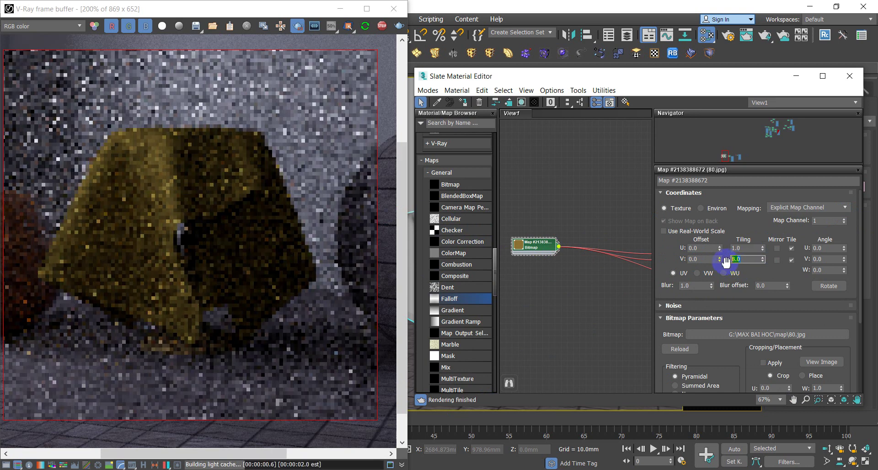
pyautogui.press('Return')
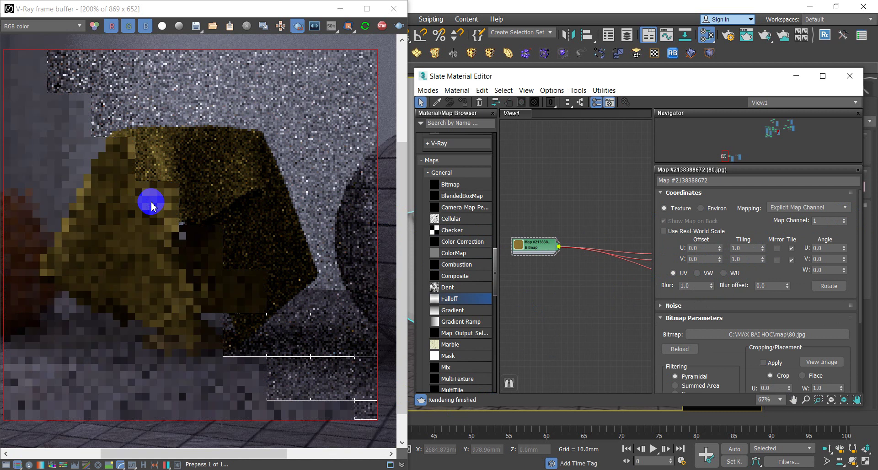
pyautogui.moveTo(525, 245)
pyautogui.mouseDown(button='middle')
pyautogui.moveTo(593, 258)
pyautogui.moveTo(604, 270)
pyautogui.moveTo(611, 264)
pyautogui.mouseUp(button='middle')
pyautogui.scroll(-1, 604, 270)
pyautogui.scroll(-1, 607, 274)
pyautogui.scroll(-1, 607, 278)
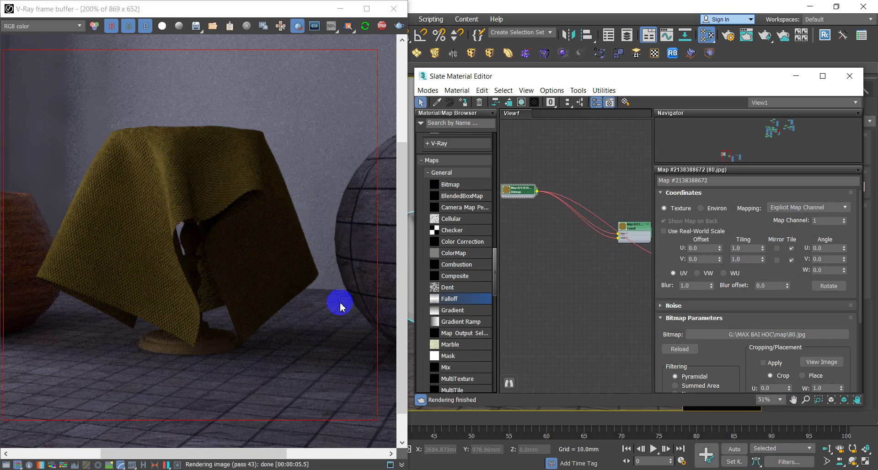
# Insert a Color Correction map into the wire between the 80.jpg bitmap and Falloff.
pyautogui.moveTo(458, 245); pyautogui.dragTo(576, 243)
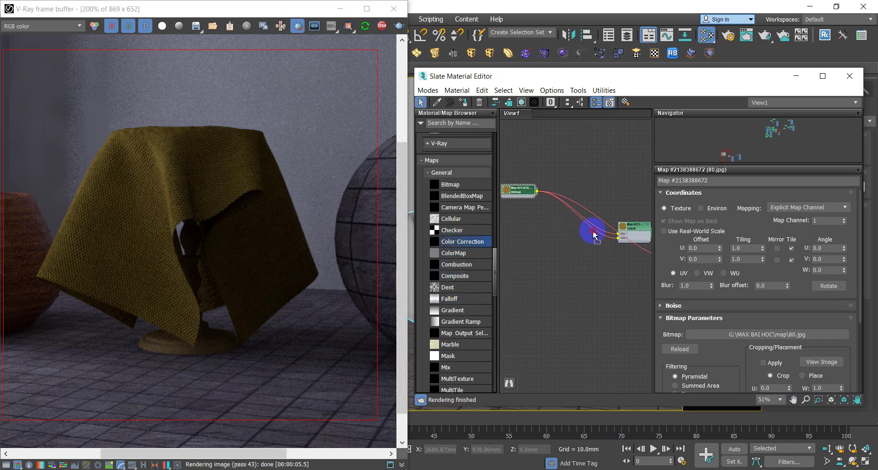
pyautogui.moveTo(597, 227); pyautogui.dragTo(577, 284)
pyautogui.doubleClick(577, 283)
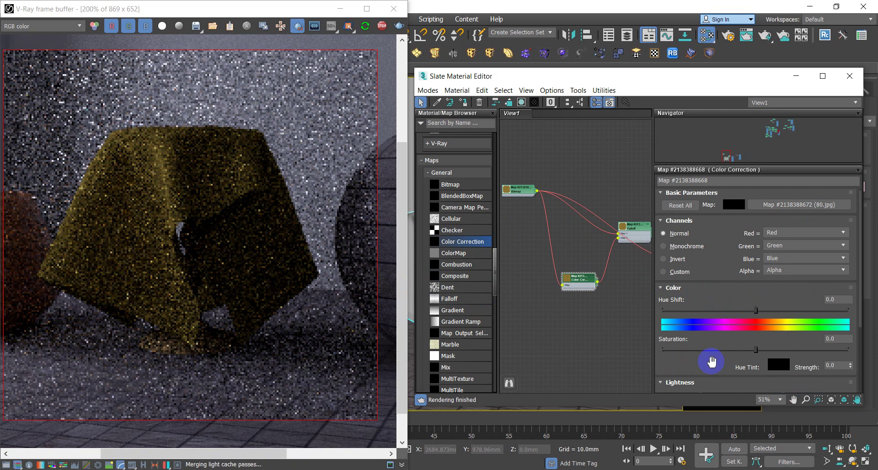
# Adjust the Color Correction Lightness Brightness down to about 4.2.
pyautogui.scroll(-1, 734, 356)
pyautogui.scroll(-1, 746, 367)
pyautogui.scroll(-1, 746, 367)
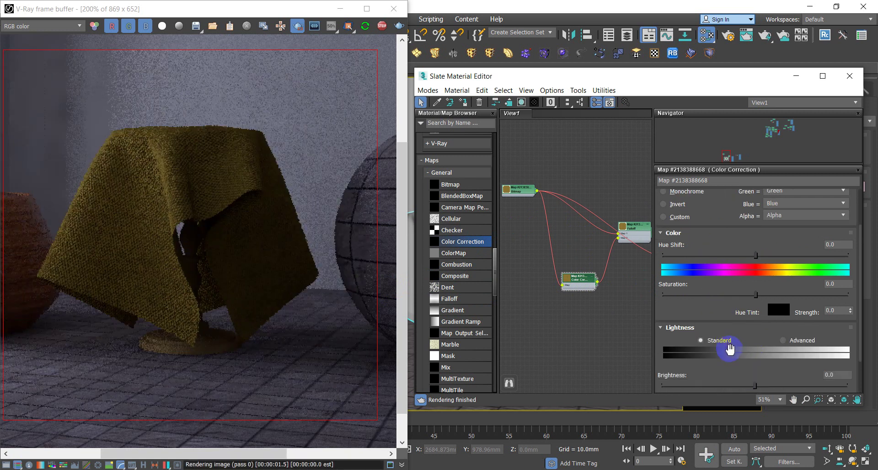
pyautogui.moveTo(755, 385); pyautogui.dragTo(774, 386)
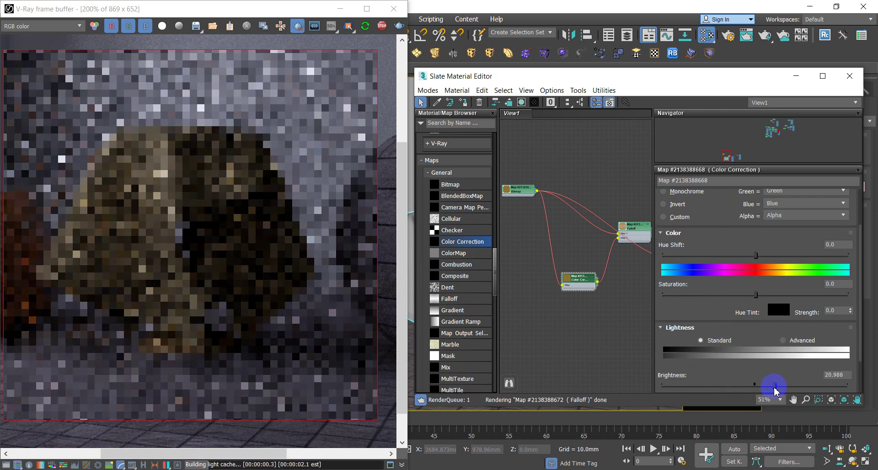
pyautogui.click(571, 282)
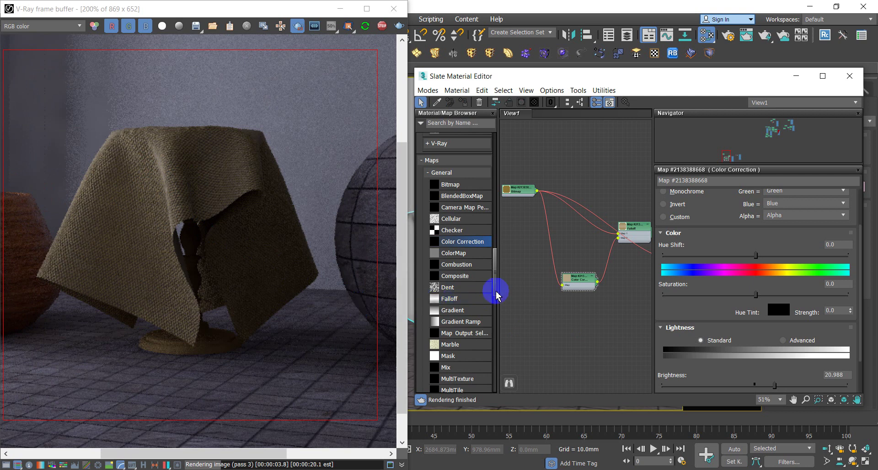
pyautogui.moveTo(774, 385); pyautogui.dragTo(762, 386)
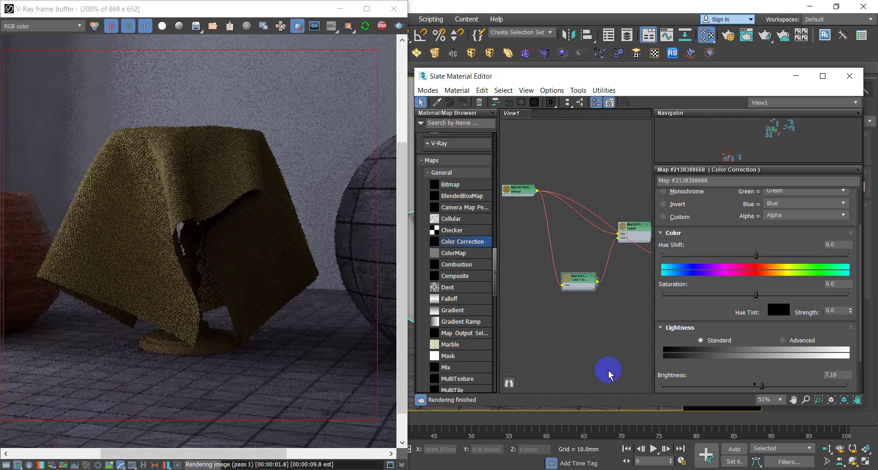
pyautogui.moveTo(757, 391); pyautogui.dragTo(761, 392)
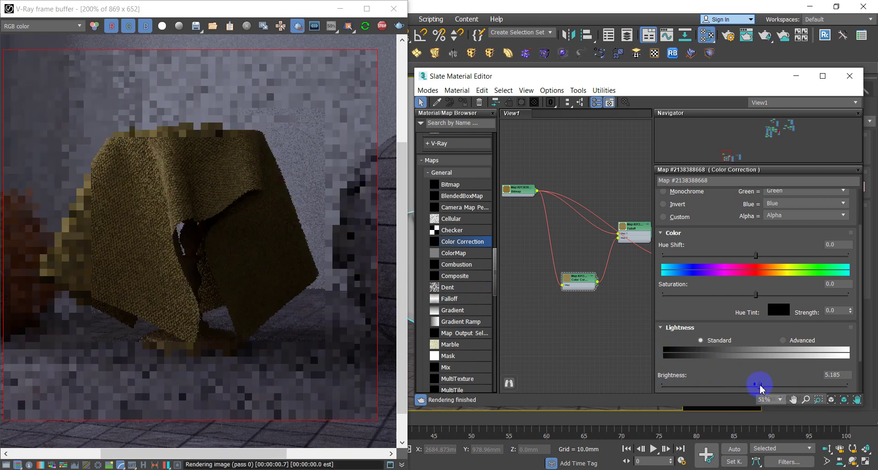
pyautogui.moveTo(760, 389); pyautogui.dragTo(757, 387)
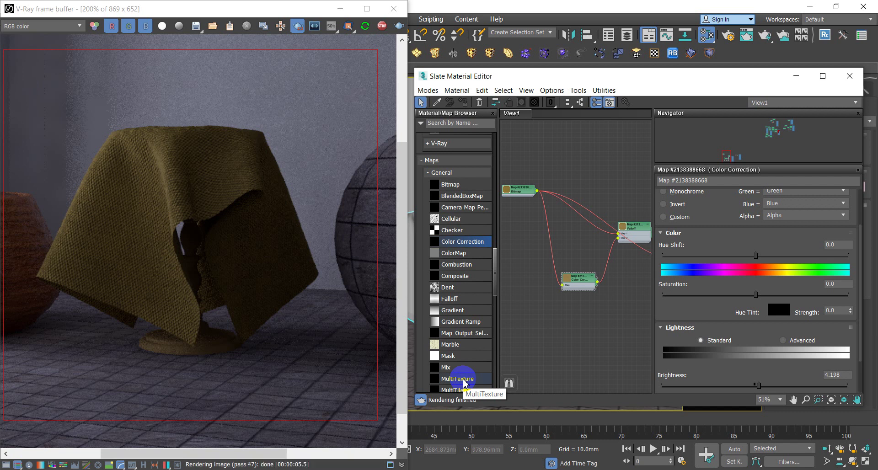
# Duplicate the woven 80.jpg Bitmap node with a Shift-drag copy.
pyautogui.scroll(-3, 464, 383)
pyautogui.scroll(-2, 566, 242)
pyautogui.scroll(2, 564, 251)
pyautogui.scroll(2, 591, 246)
pyautogui.scroll(2, 613, 264)
pyautogui.scroll(2, 617, 262)
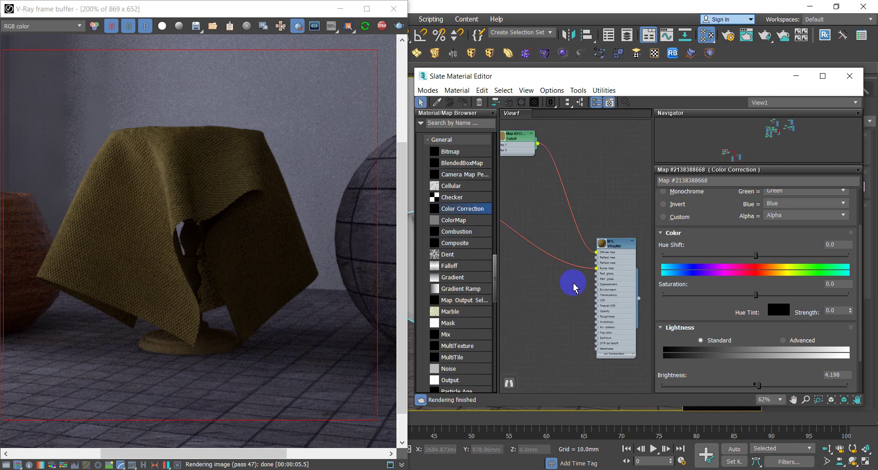
pyautogui.scroll(-3, 594, 270)
pyautogui.scroll(-2, 555, 219)
pyautogui.keyDown('shift'); pyautogui.moveTo(523, 208); pyautogui.dragTo(540, 279); pyautogui.keyUp('shift')
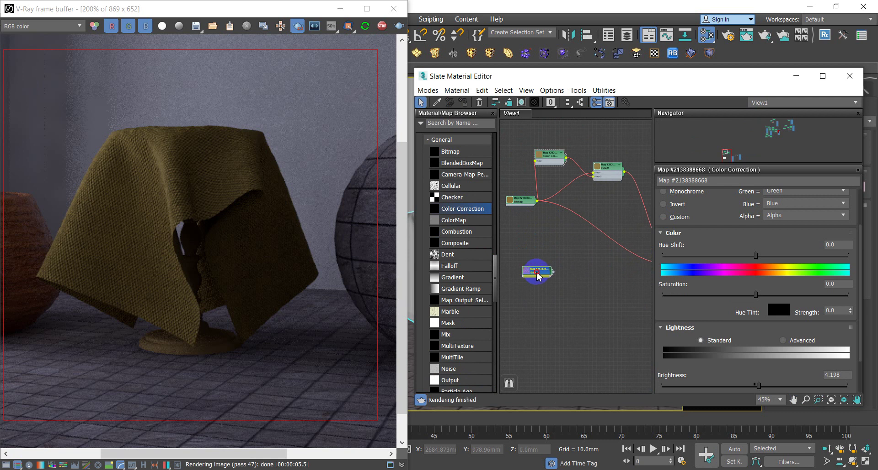
pyautogui.doubleClick(538, 273)
# Load 3d66Model-654194-files-18.jpg as the copied bitmap's image file.
pyautogui.click(737, 278)
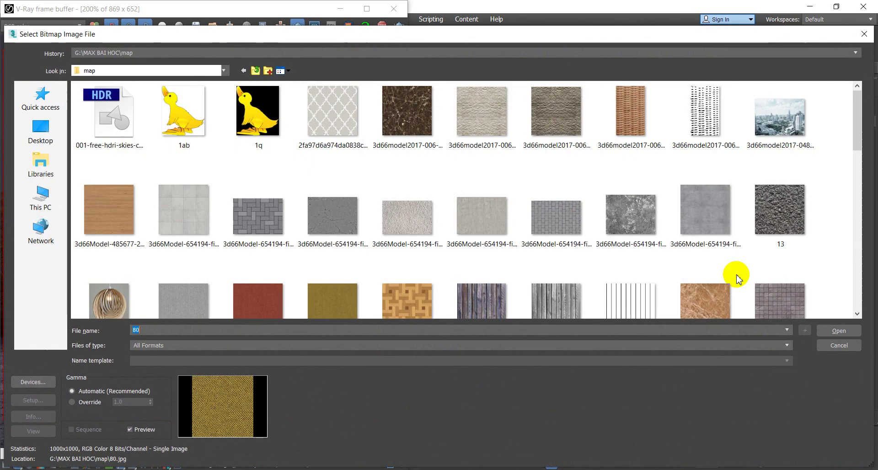
pyautogui.click(496, 115)
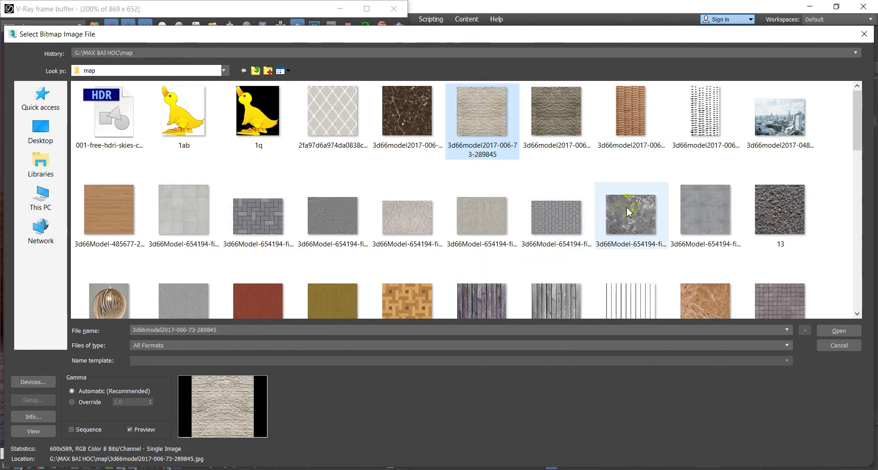
pyautogui.click(613, 238)
pyautogui.scroll(-5, 599, 295)
pyautogui.scroll(-2, 567, 293)
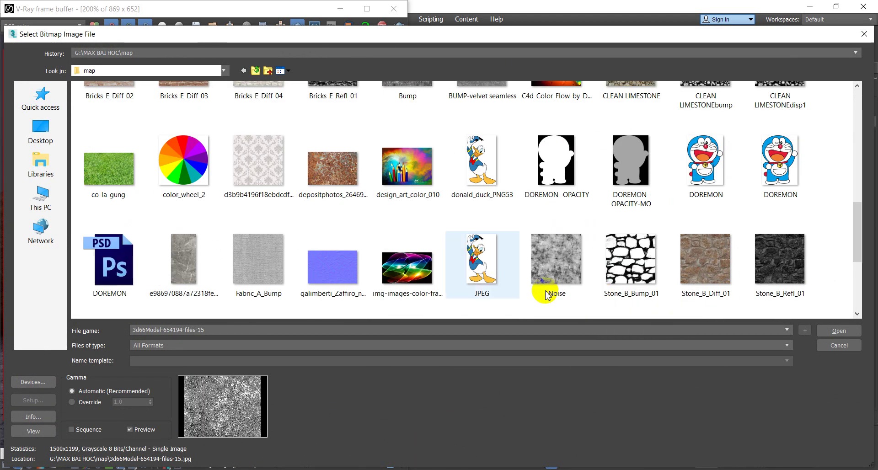
pyautogui.click(272, 170)
pyautogui.moveTo(258, 259)
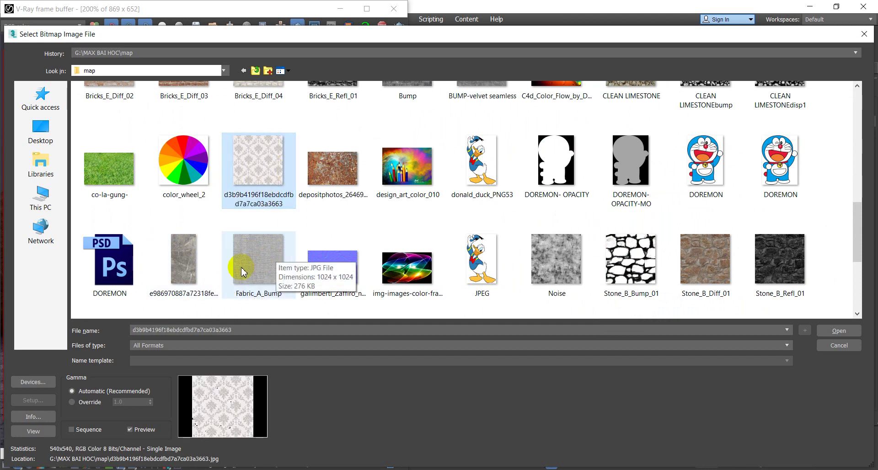
pyautogui.click(242, 273)
pyautogui.scroll(7, 287, 280)
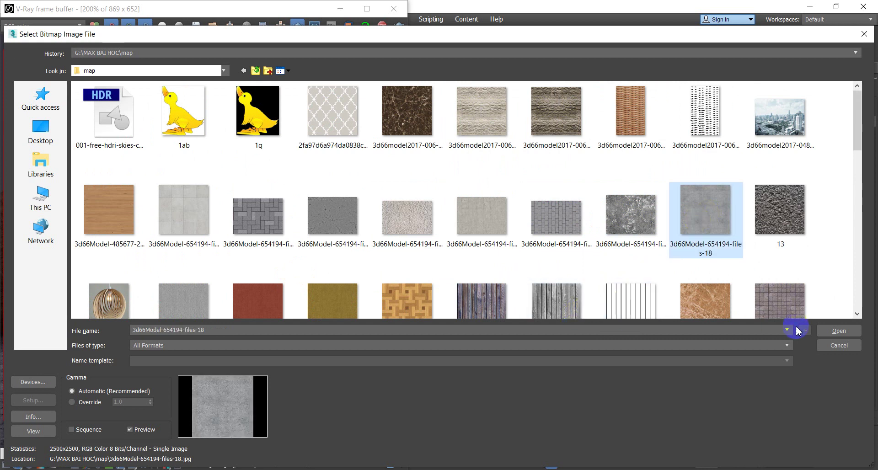
pyautogui.click(823, 331)
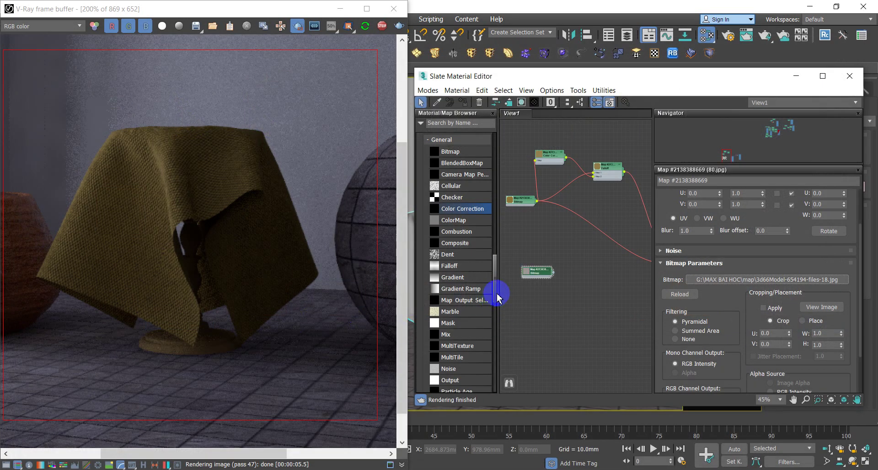
# Float and enlarge the V-Ray frame buffer and save the 815x611 render to history.
pyautogui.scroll(-1, 506, 280)
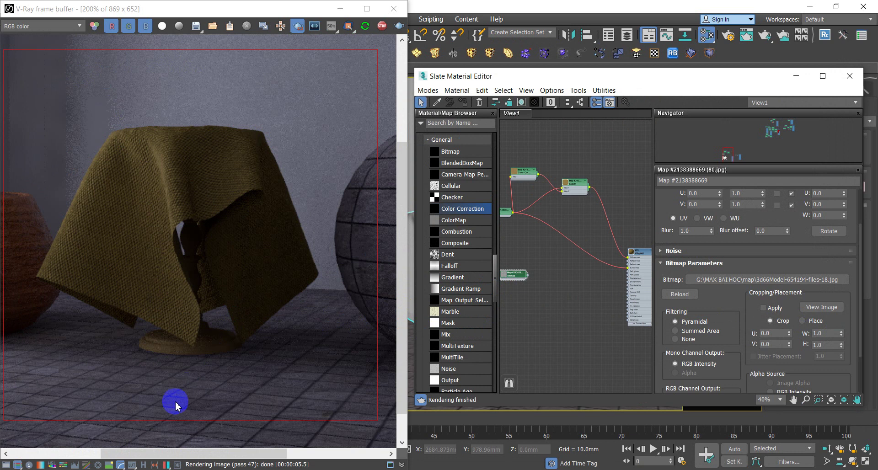
pyautogui.click(170, 84)
pyautogui.moveTo(118, 10); pyautogui.dragTo(218, 32)
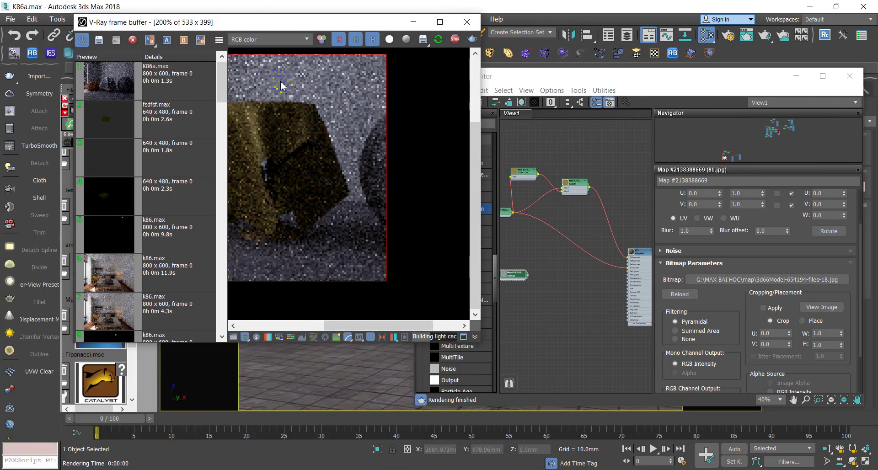
pyautogui.moveTo(484, 201); pyautogui.dragTo(609, 201)
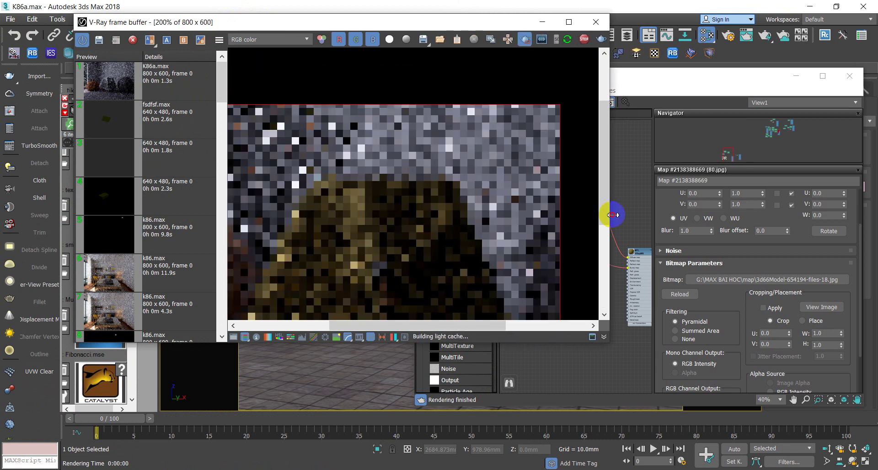
pyautogui.moveTo(431, 344); pyautogui.dragTo(416, 423)
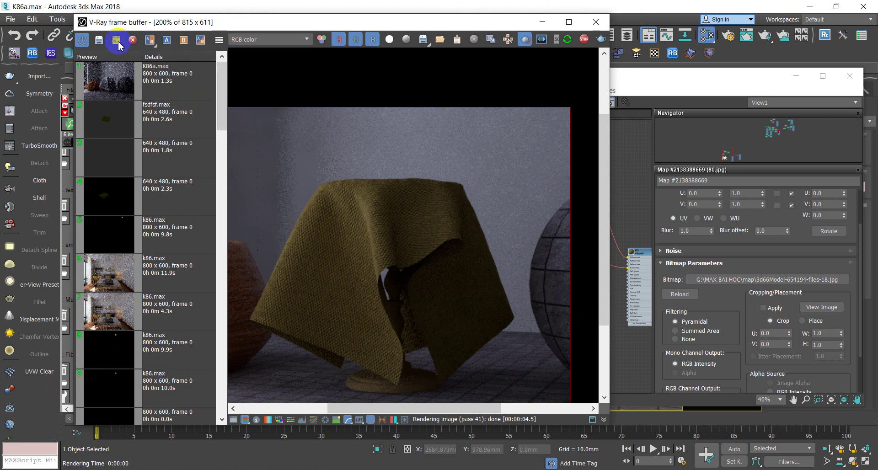
pyautogui.click(100, 41)
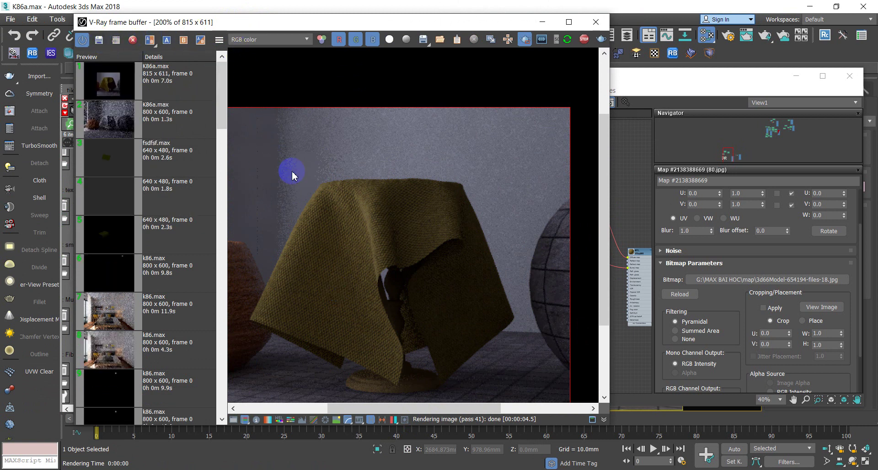
pyautogui.click(626, 221)
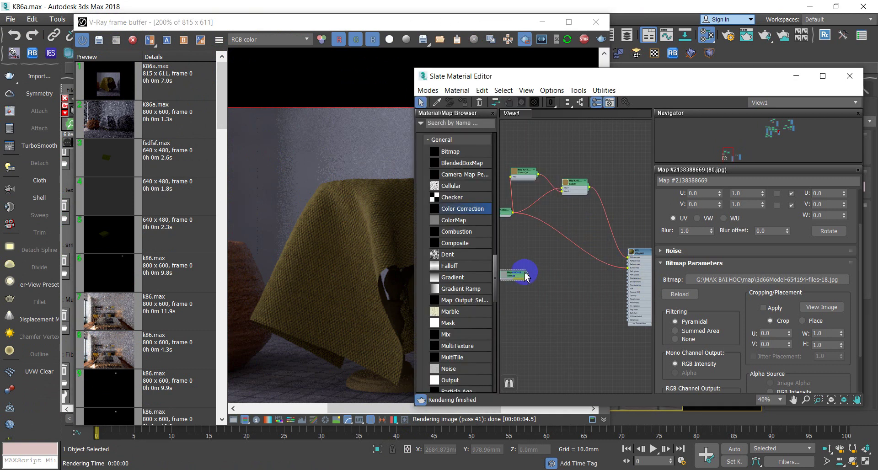
# Connect the grey 3d66Model-654194-files-18.jpg bitmap to the VRayMtl's Bump map input.
pyautogui.moveTo(594, 276); pyautogui.dragTo(629, 265)
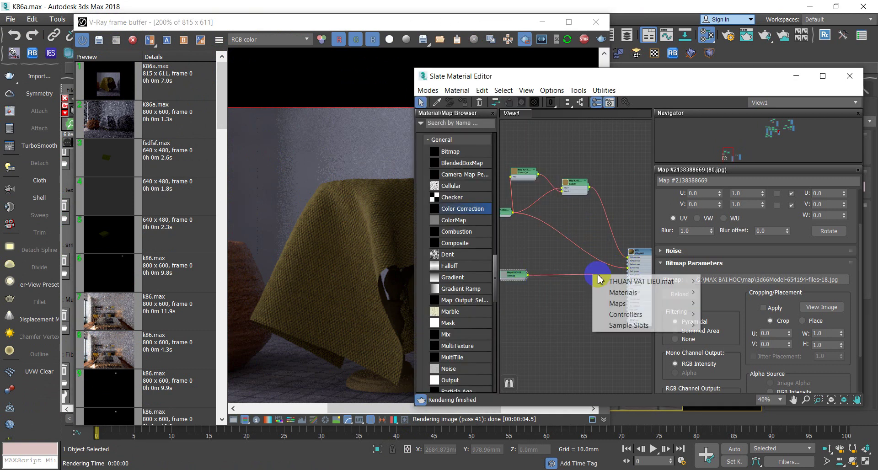
pyautogui.scroll(3, 578, 260)
pyautogui.moveTo(525, 272)
pyautogui.mouseDown(button='middle')
pyautogui.moveTo(619, 256)
pyautogui.moveTo(619, 243)
pyautogui.moveTo(644, 253)
pyautogui.mouseUp(button='middle')
pyautogui.moveTo(519, 283)
pyautogui.mouseDown(button='middle')
pyautogui.moveTo(588, 225)
pyautogui.moveTo(569, 245)
pyautogui.moveTo(515, 253)
pyautogui.moveTo(556, 237)
pyautogui.mouseUp(button='middle')
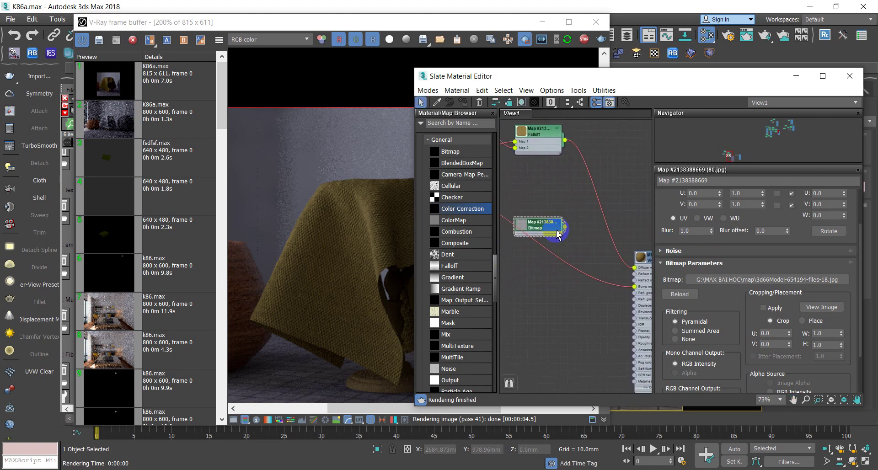
pyautogui.scroll(1, 556, 238)
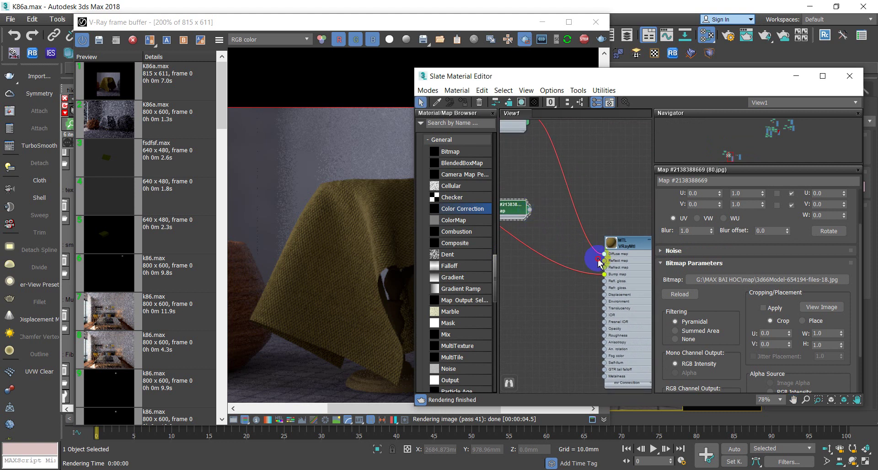
pyautogui.moveTo(529, 212); pyautogui.dragTo(603, 261)
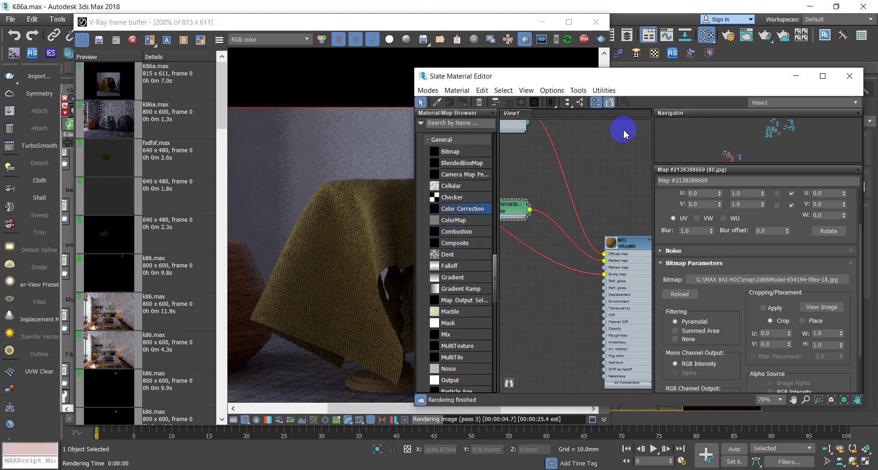
# Check the V-Ray render, stop the interactive render and minimise the frame buffer.
pyautogui.click(567, 39)
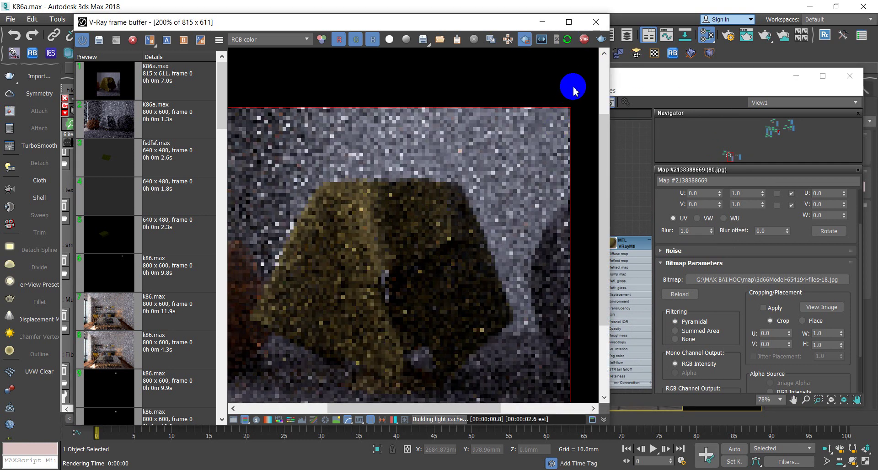
pyautogui.click(583, 39)
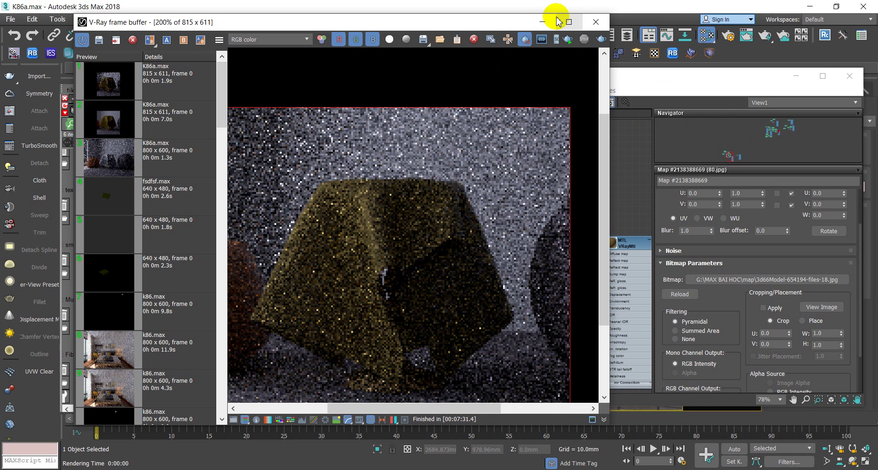
pyautogui.click(542, 22)
# Move the material editor aside and pick the teapot's material into the Slate node view.
pyautogui.moveTo(555, 76); pyautogui.dragTo(653, 73)
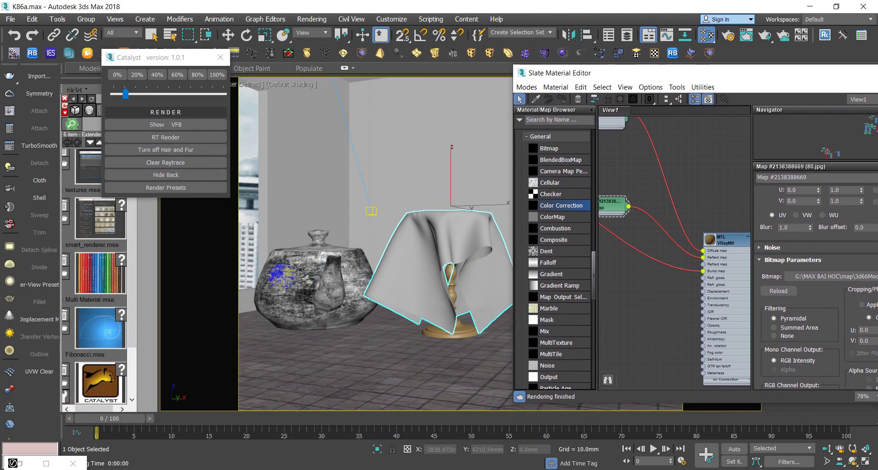
pyautogui.scroll(-5, 668, 277)
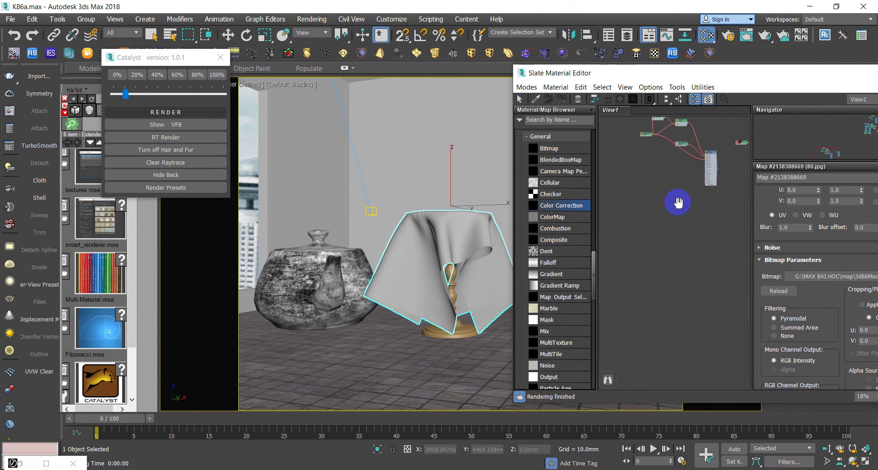
pyautogui.click(536, 100)
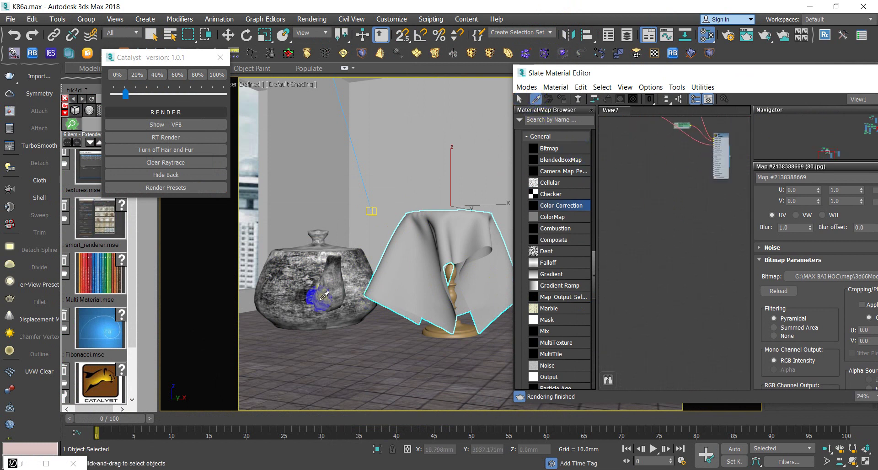
pyautogui.click(298, 297)
# Zoom and pan View1 to survey the whole node network, then bring up the View1 tab options.
pyautogui.scroll(4, 682, 293)
pyautogui.scroll(3, 676, 180)
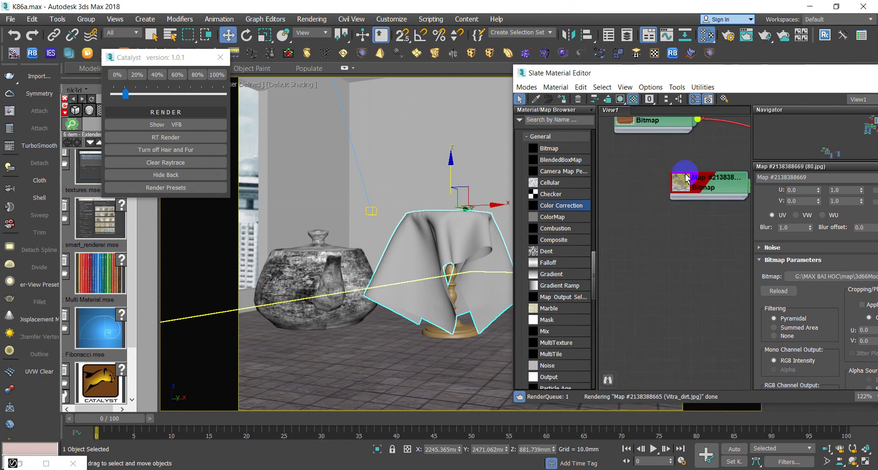
pyautogui.scroll(2, 688, 199)
pyautogui.scroll(-3, 688, 196)
pyautogui.scroll(-2, 660, 239)
pyautogui.scroll(-2, 666, 270)
pyautogui.scroll(-2, 663, 319)
pyautogui.scroll(-2, 665, 334)
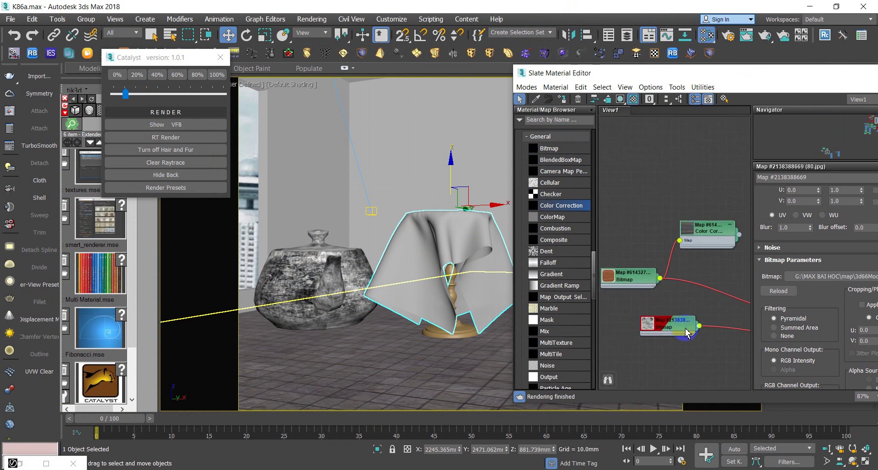
pyautogui.scroll(-1, 685, 334)
pyautogui.moveTo(685, 334); pyautogui.dragTo(685, 303, button='middle')
pyautogui.scroll(2, 686, 303)
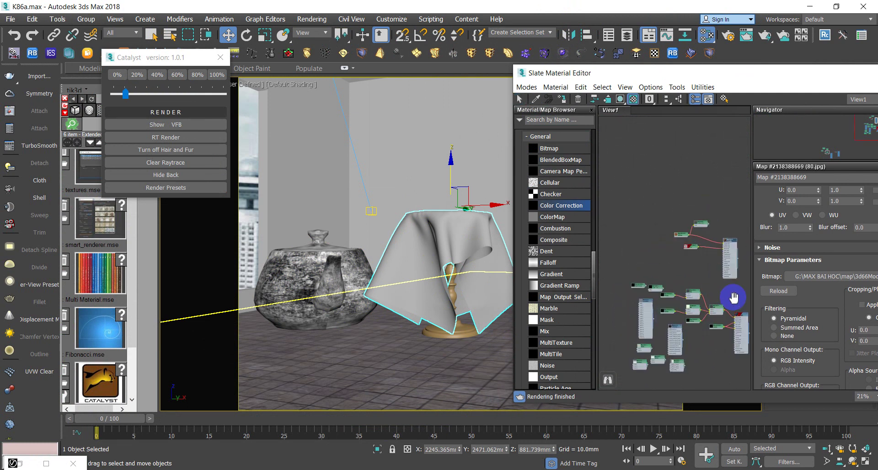
pyautogui.rightClick(613, 112)
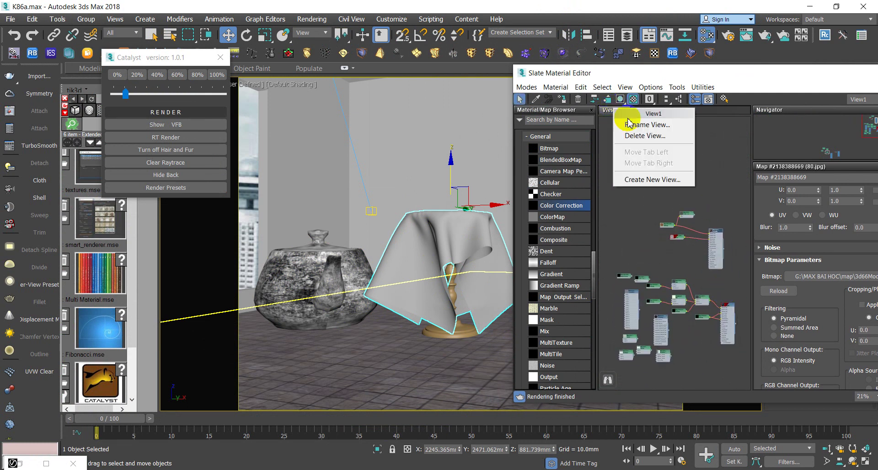
# Create a new node view named View2 and load the teapot's material into it.
pyautogui.click(633, 173)
pyautogui.click(639, 195)
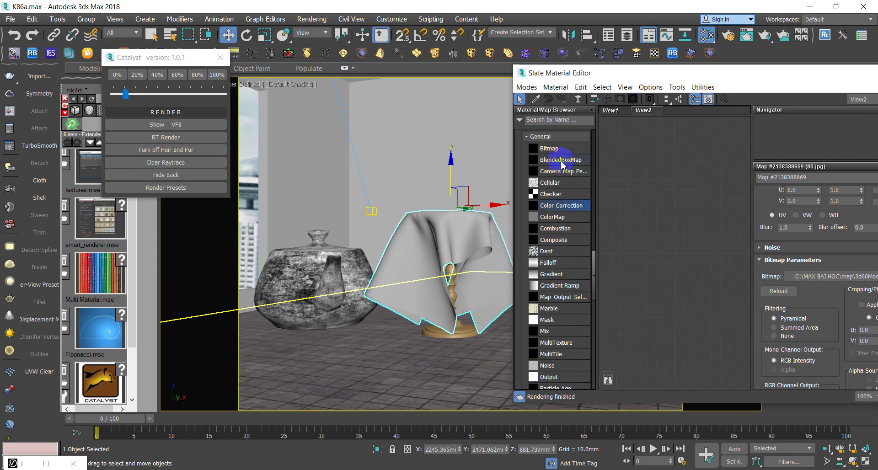
pyautogui.click(316, 283)
pyautogui.moveTo(611, 329); pyautogui.dragTo(798, 300, button='middle')
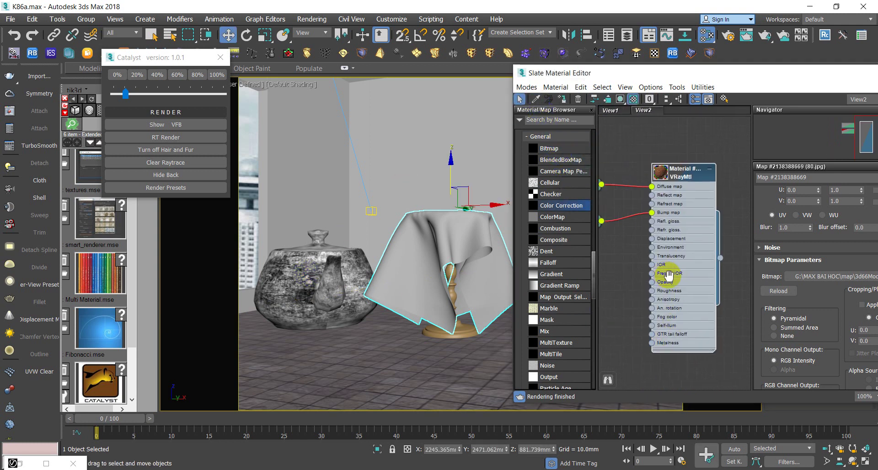
pyautogui.moveTo(603, 183); pyautogui.dragTo(619, 296, button='middle')
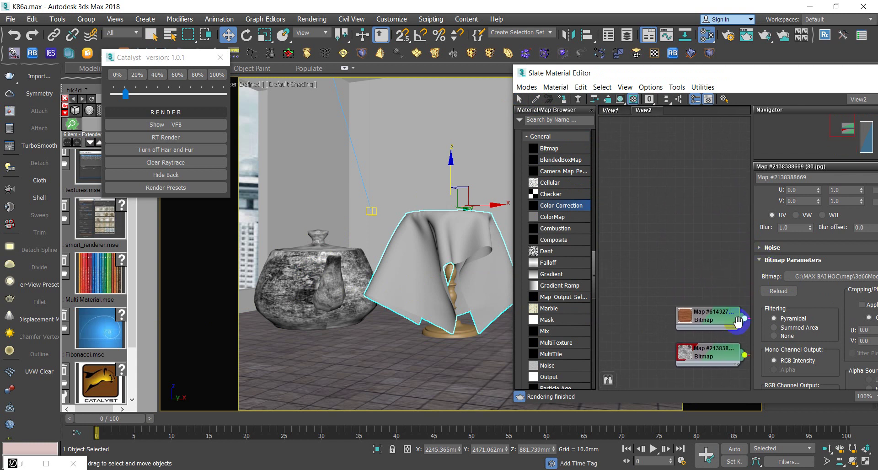
# Pick the tablecloth's VRayMtl into View2 and wire a bitmap into its Bump map slot.
pyautogui.click(411, 254)
pyautogui.rightClick(677, 256)
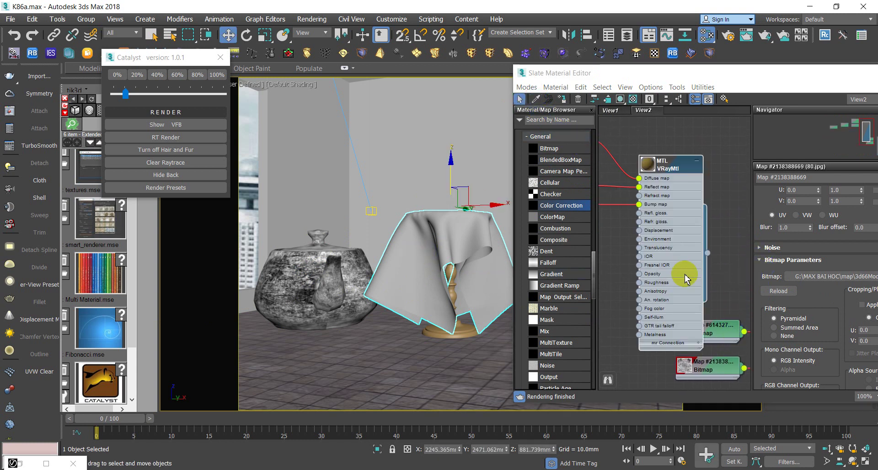
pyautogui.click(686, 274)
pyautogui.moveTo(713, 279); pyautogui.dragTo(713, 304, button='middle')
pyautogui.moveTo(713, 304)
pyautogui.mouseDown()
pyautogui.moveTo(663, 349)
pyautogui.moveTo(644, 322)
pyautogui.mouseUp()
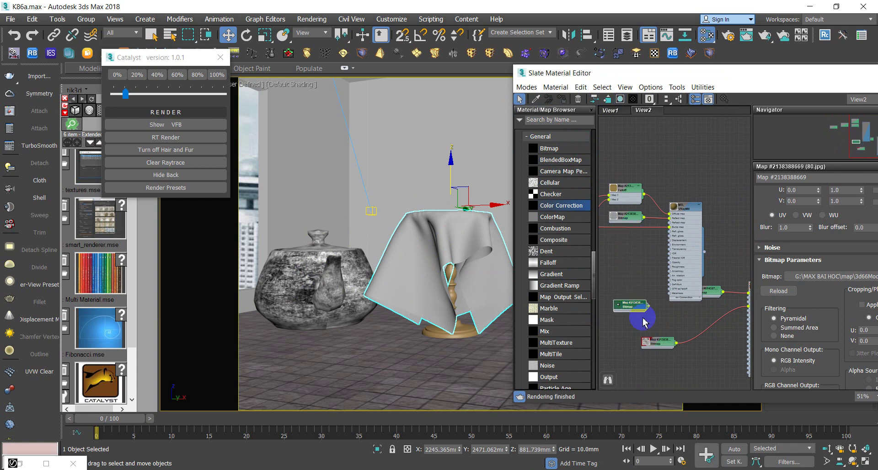
pyautogui.click(681, 238)
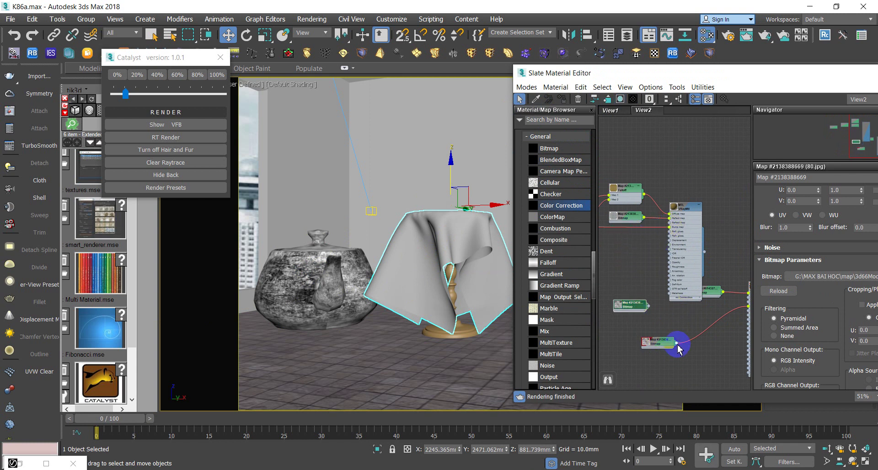
pyautogui.moveTo(678, 343); pyautogui.dragTo(672, 227)
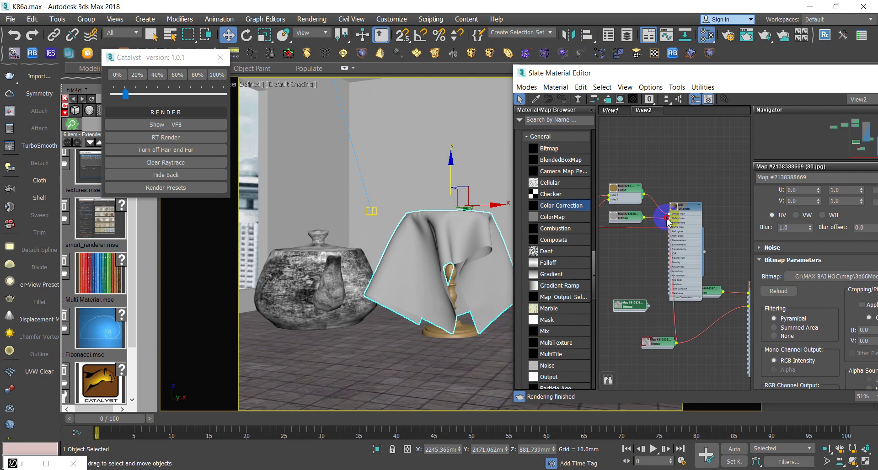
pyautogui.scroll(2, 670, 223)
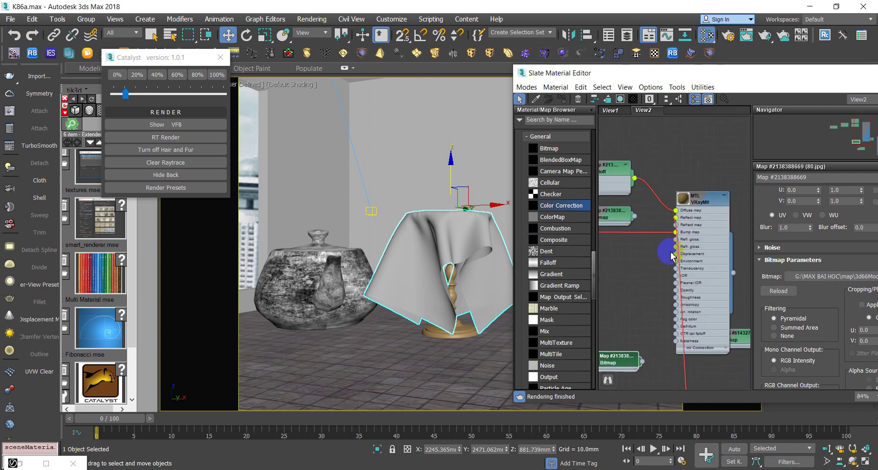
pyautogui.moveTo(657, 374); pyautogui.dragTo(614, 286)
pyautogui.scroll(5, 615, 286)
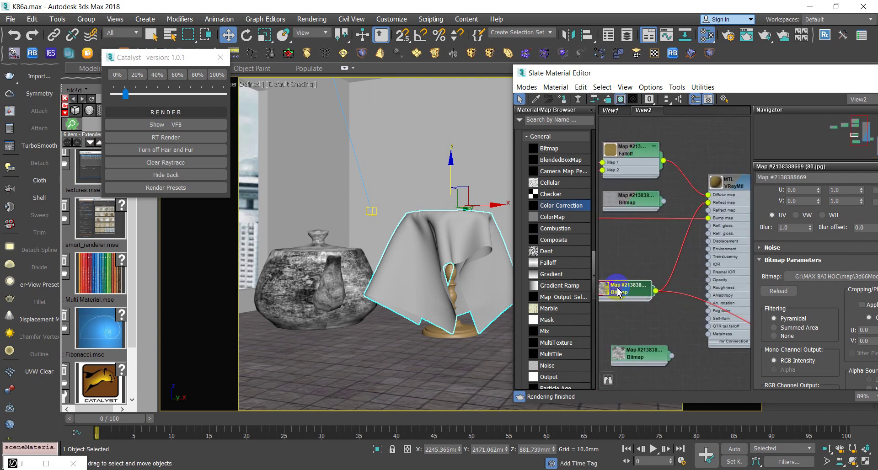
# Select the tablecloth plane and check the Assign Material choices for it.
pyautogui.click(429, 279)
pyautogui.click(633, 284)
pyautogui.click(563, 101)
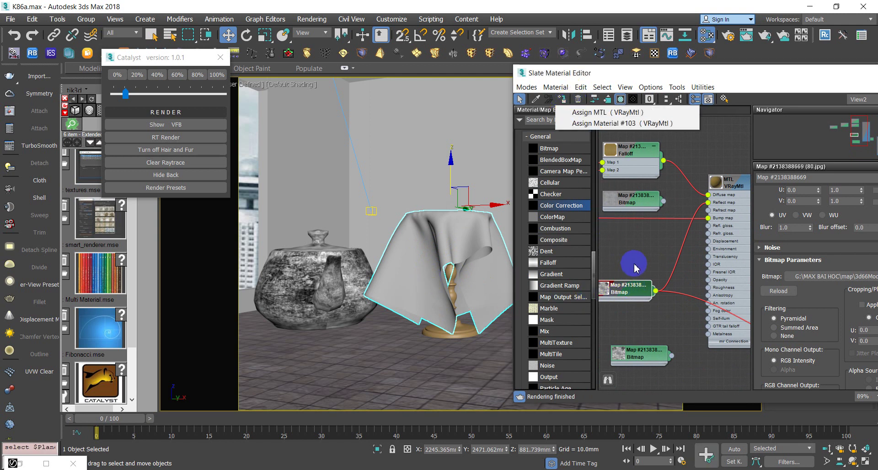
pyautogui.click(607, 112)
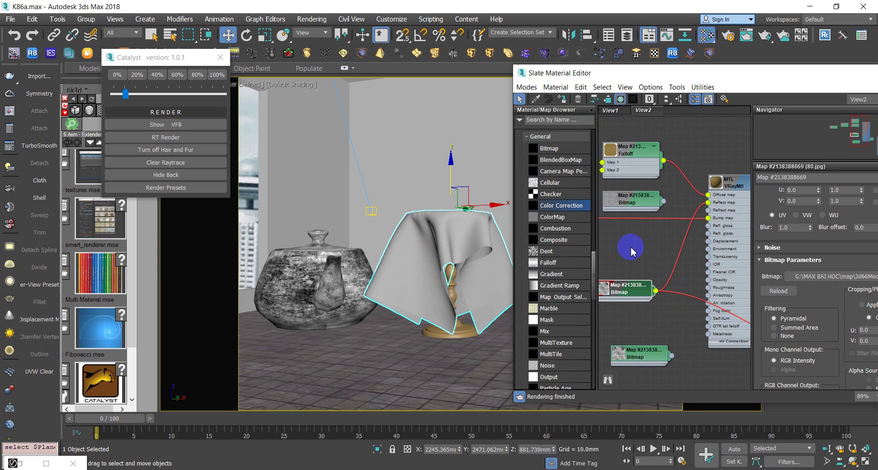
pyautogui.moveTo(625, 293); pyautogui.dragTo(689, 285, button='middle')
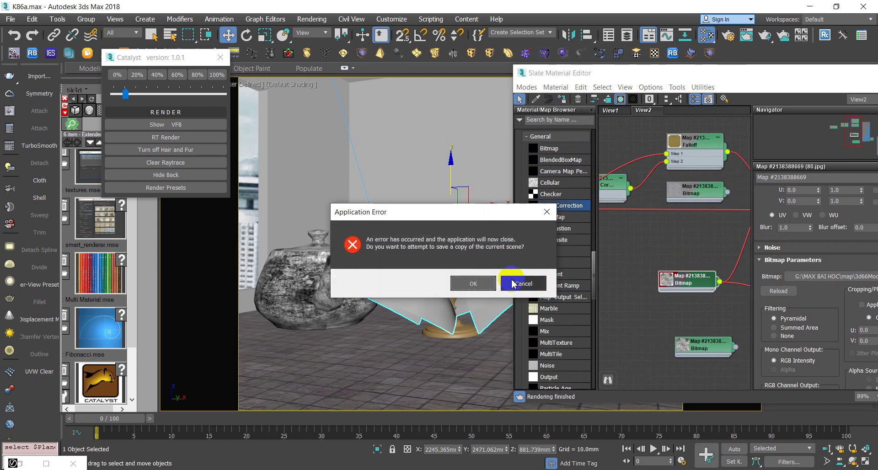
# Save the K86a_recover.max recovery copy, dismiss the error report, and select K86a_recover in autoback.
pyautogui.click(473, 284)
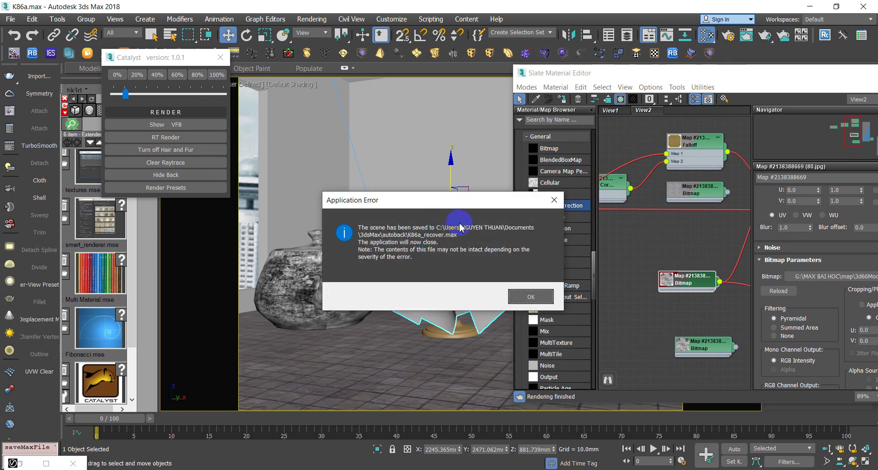
pyautogui.click(531, 296)
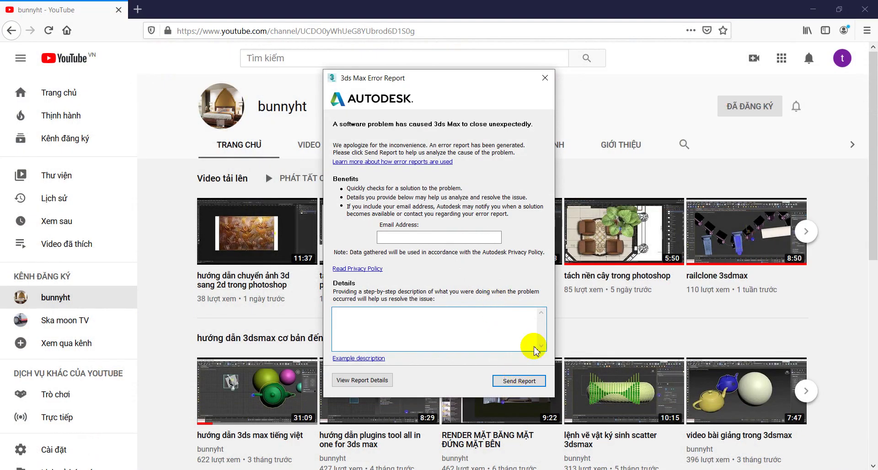
pyautogui.click(545, 78)
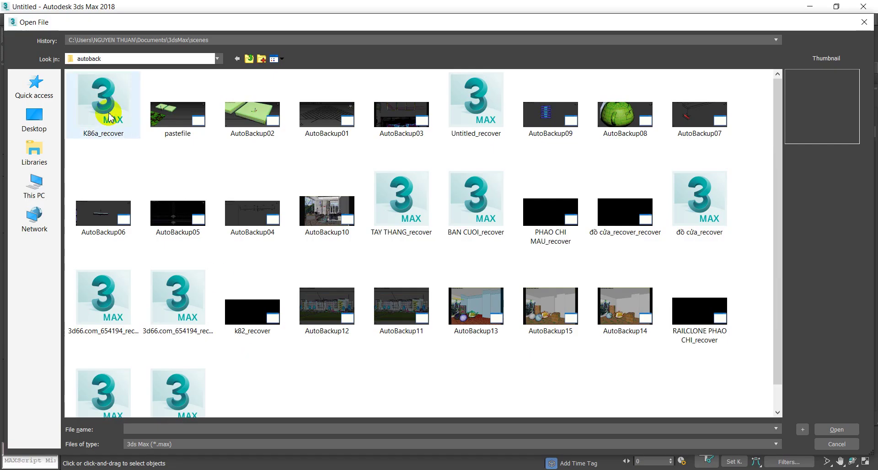
pyautogui.click(111, 120)
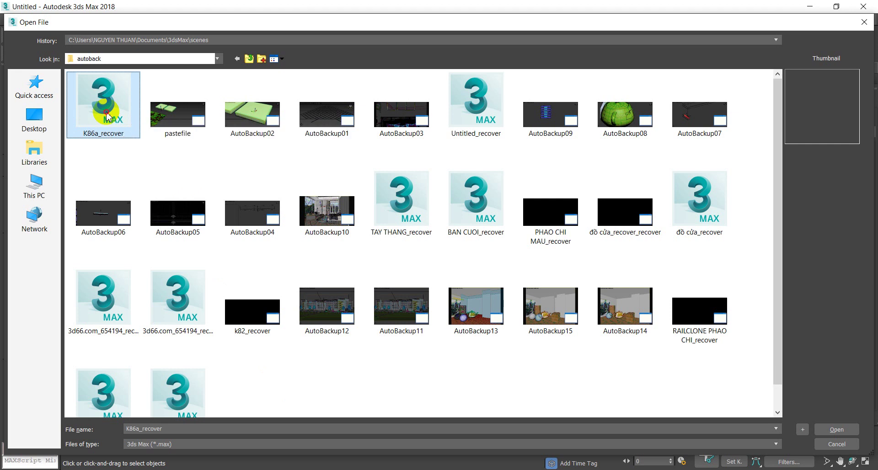
# Open K86a_recover.max, dismissing the Units Mismatch and Missing External Files dialogs.
pyautogui.click(836, 429)
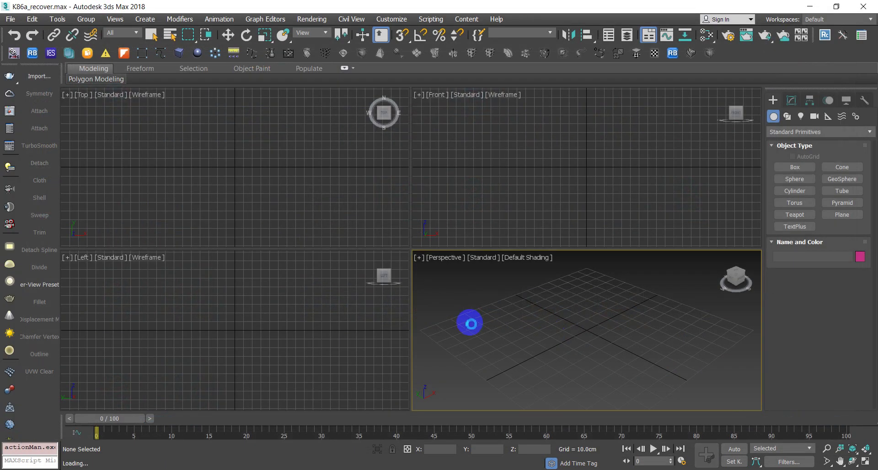
pyautogui.click(440, 291)
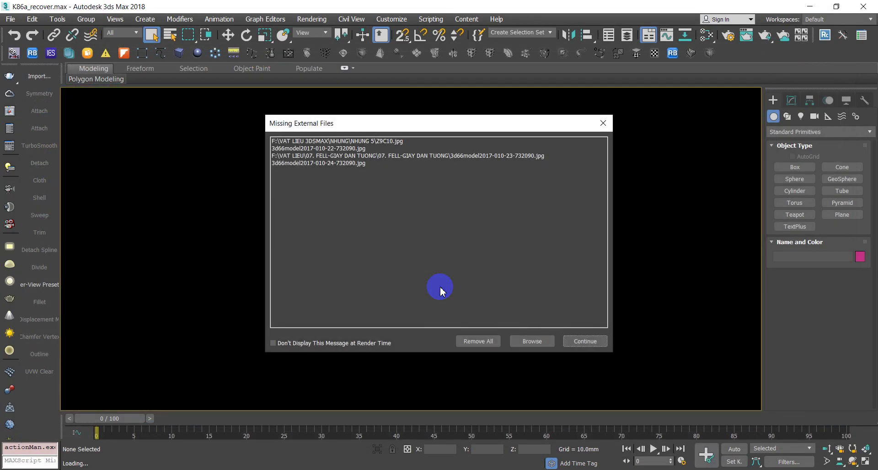
pyautogui.click(570, 345)
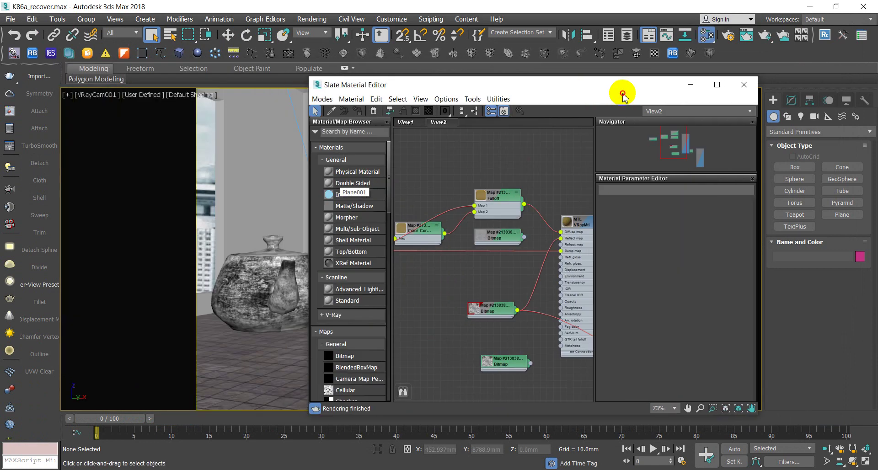
pyautogui.moveTo(619, 92); pyautogui.dragTo(632, 88)
# Tidy the node graph by moving the lower bitmap node up and the editor aside.
pyautogui.click(497, 252)
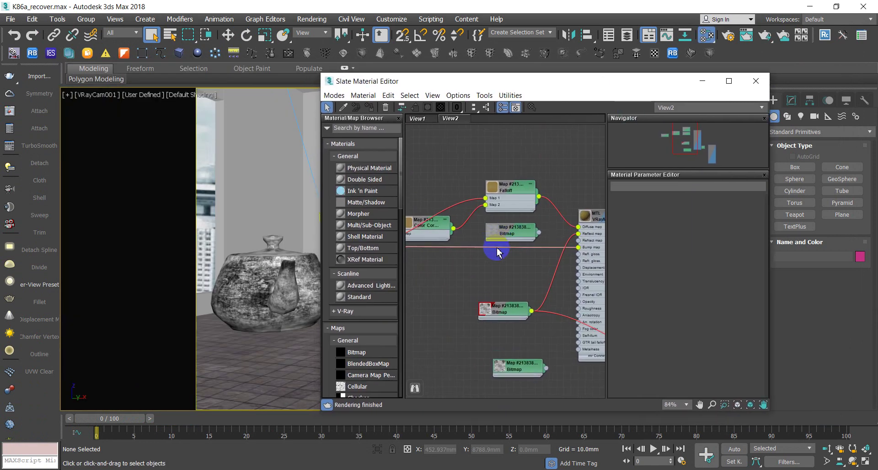
pyautogui.moveTo(502, 249); pyautogui.dragTo(471, 249, button='middle')
pyautogui.scroll(2, 473, 283)
pyautogui.click(464, 314)
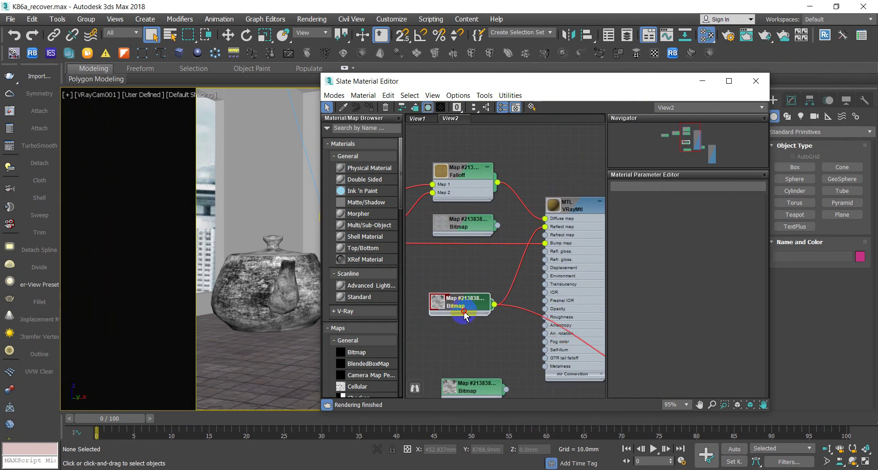
pyautogui.moveTo(464, 313); pyautogui.dragTo(467, 286)
pyautogui.click(477, 110)
pyautogui.moveTo(467, 86); pyautogui.dragTo(645, 91)
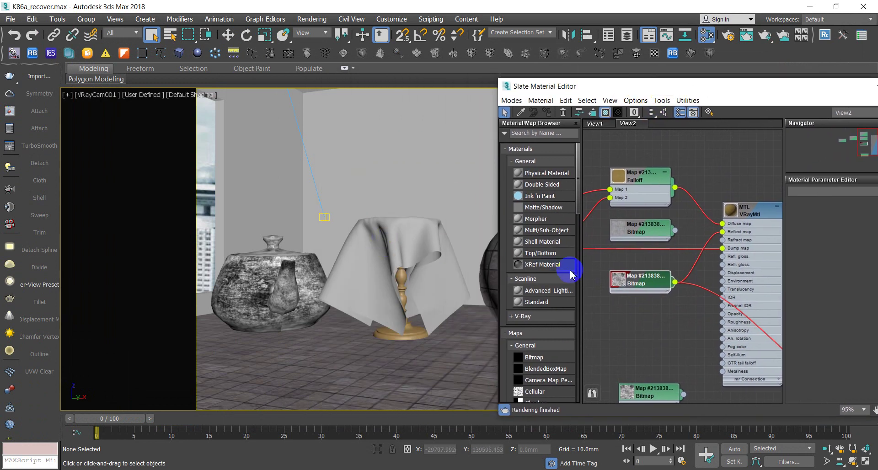
# Assign the tablecloth's VRayMtl to the selected tablecloth plane.
pyautogui.scroll(2, 695, 249)
pyautogui.scroll(-3, 671, 255)
pyautogui.moveTo(649, 300); pyautogui.dragTo(667, 288, button='middle')
pyautogui.click(442, 270)
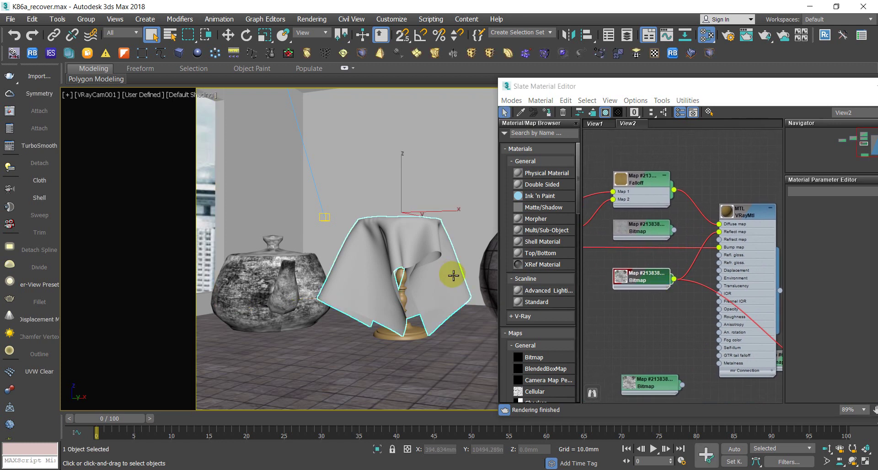
pyautogui.click(752, 216)
pyautogui.click(546, 112)
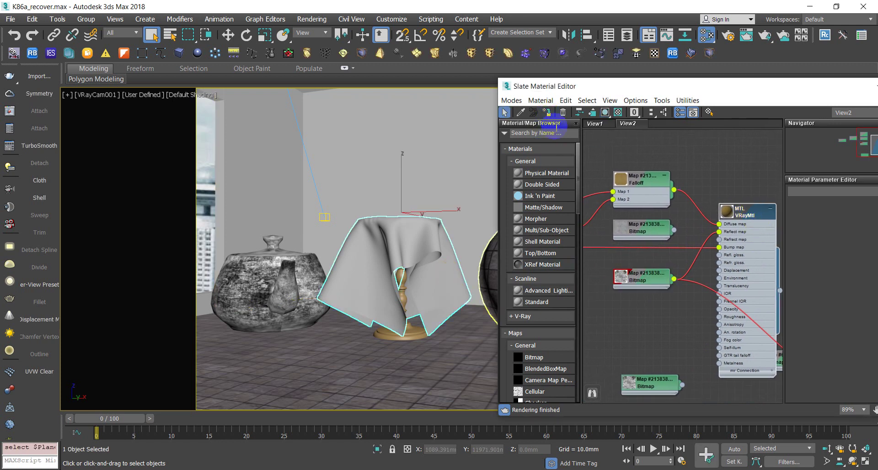
# Turn on Show Shaded Material in Viewport for the Vitra_dirt bitmap.
pyautogui.doubleClick(634, 277)
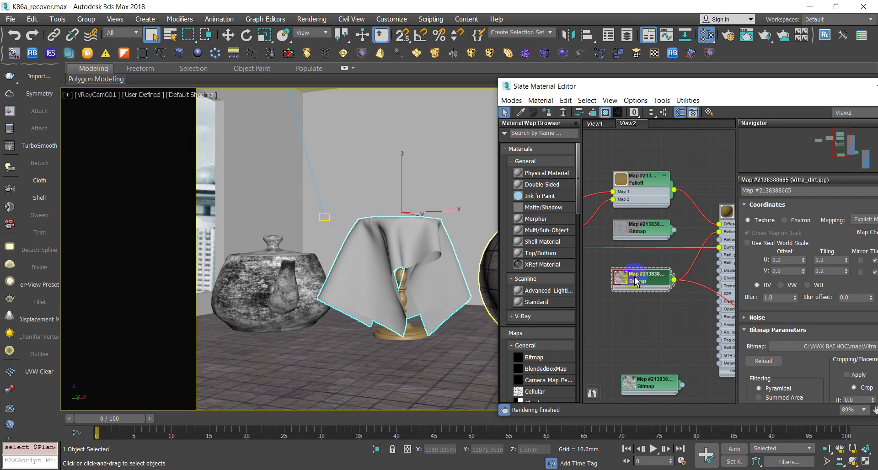
pyautogui.click(620, 280)
pyautogui.rightClick(621, 280)
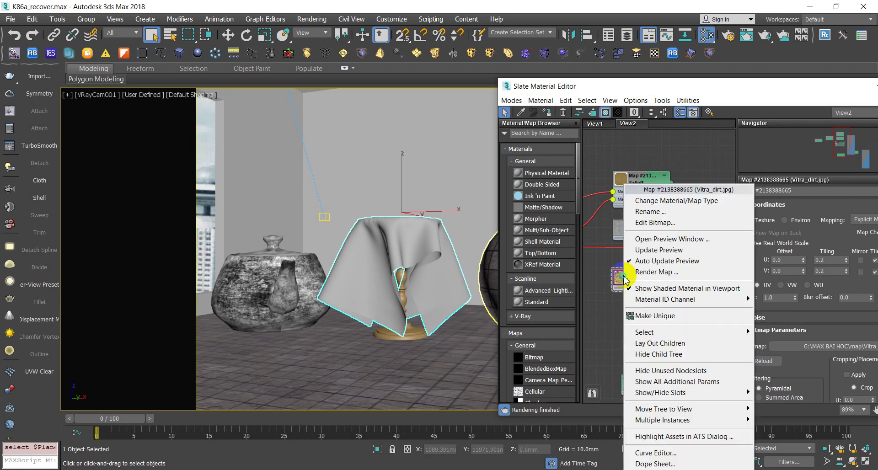
pyautogui.click(579, 292)
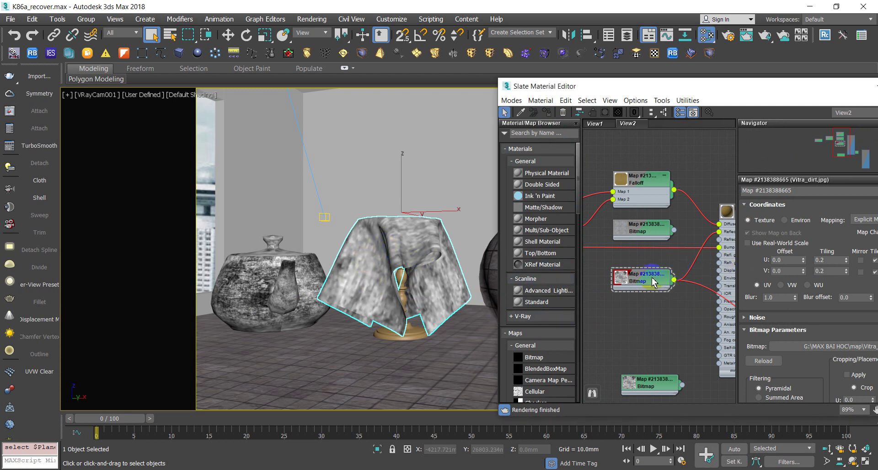
# Change the Vitra_dirt bitmap's U and V tiling from 0.2 to 1.0.
pyautogui.click(827, 272)
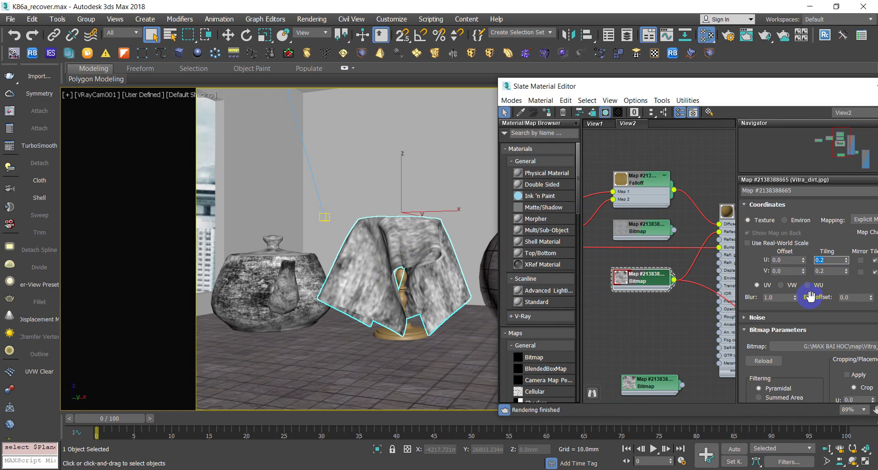
pyautogui.write('1')
pyautogui.click(827, 271)
pyautogui.write('1')
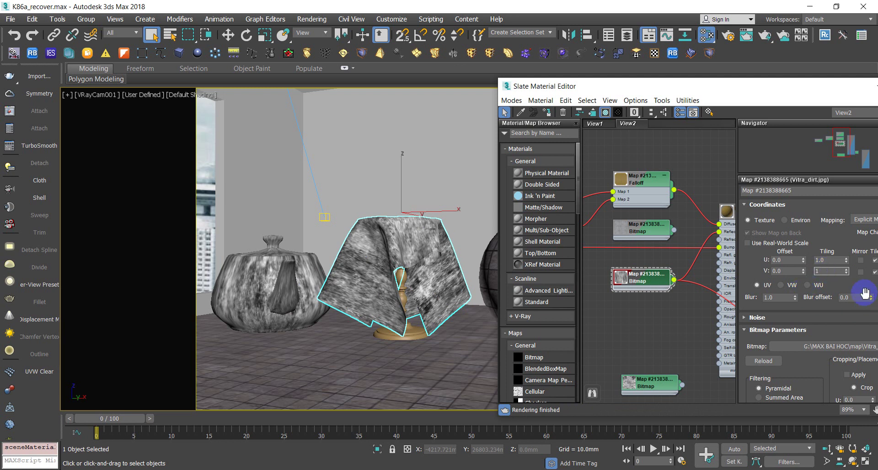
pyautogui.click(841, 262)
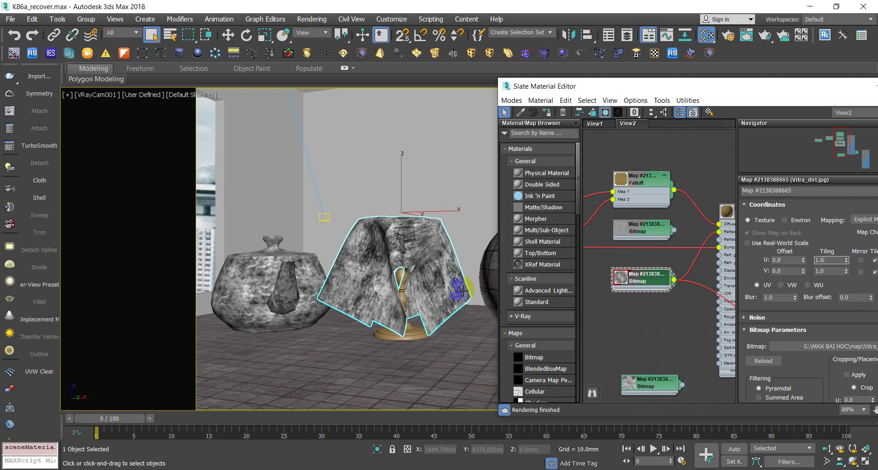
pyautogui.click(635, 340)
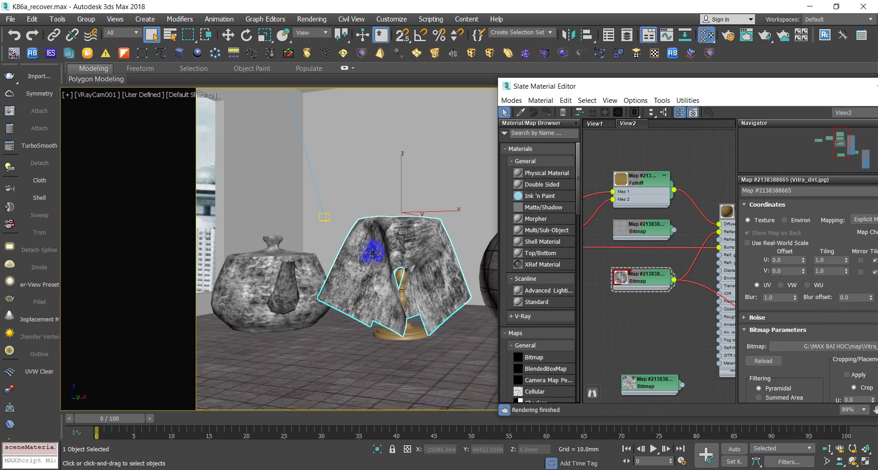
pyautogui.click(629, 326)
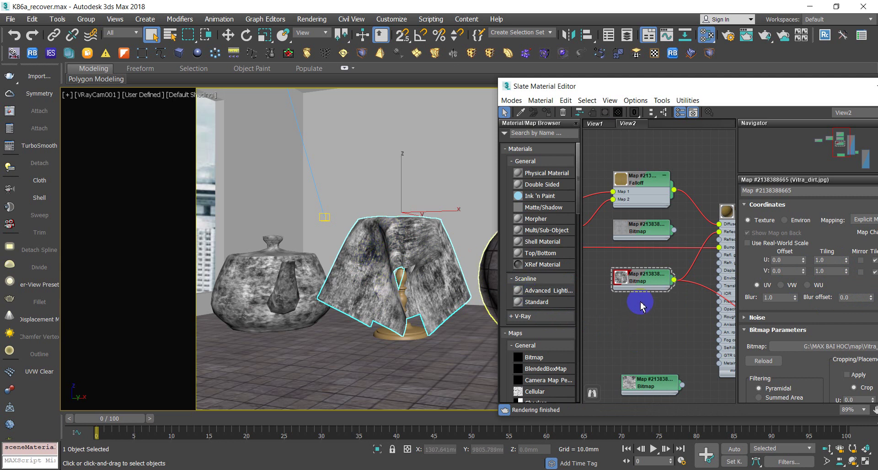
pyautogui.scroll(-2, 640, 305)
pyautogui.click(127, 103)
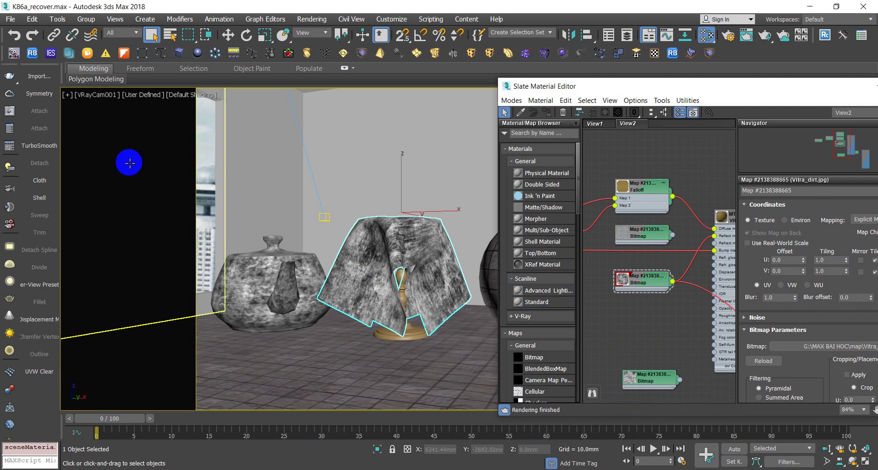
# Start an interactive V-Ray render at 200% and frame the woven tablecloth.
pyautogui.click(9, 111)
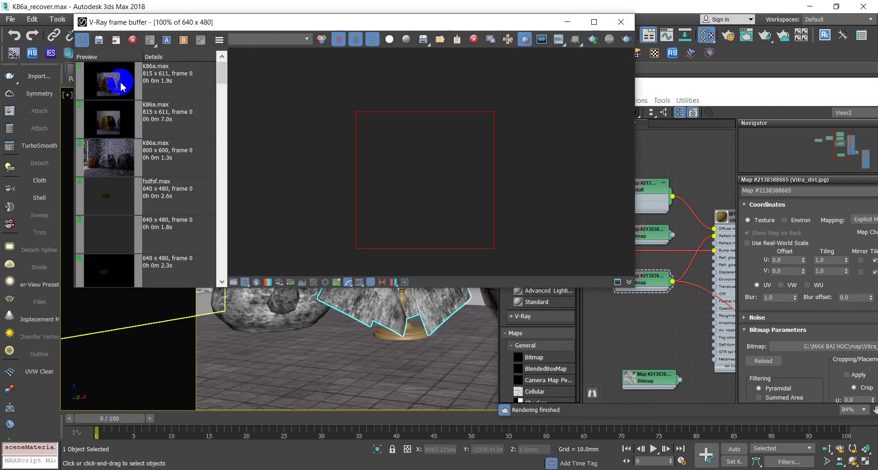
pyautogui.click(114, 88)
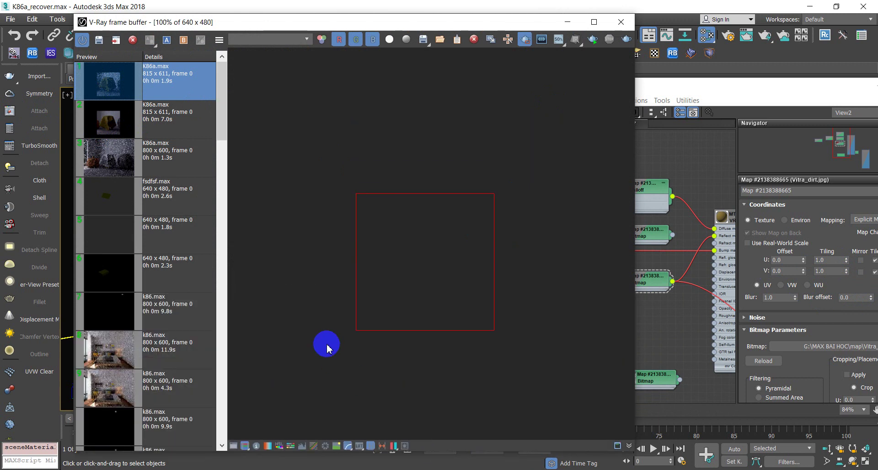
pyautogui.scroll(1, 396, 268)
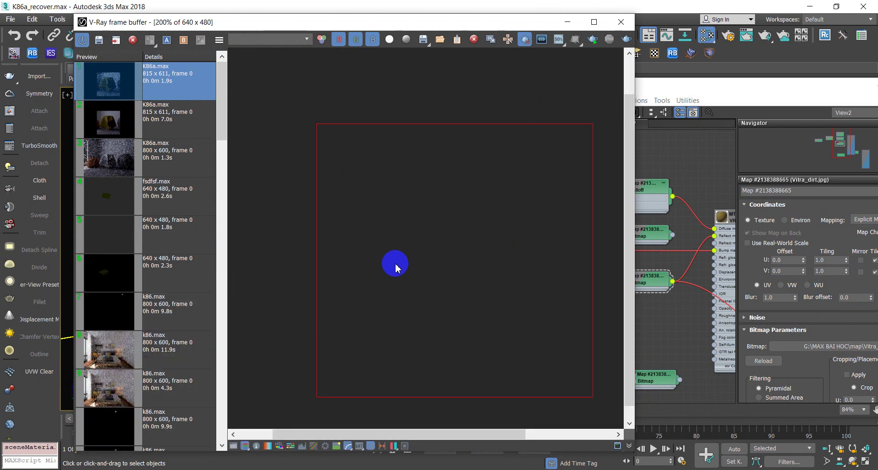
pyautogui.click(592, 40)
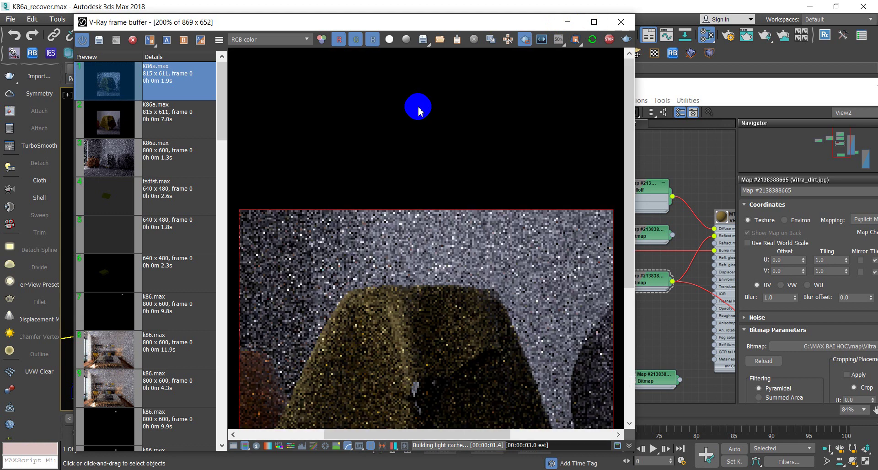
pyautogui.moveTo(416, 114); pyautogui.dragTo(275, 103)
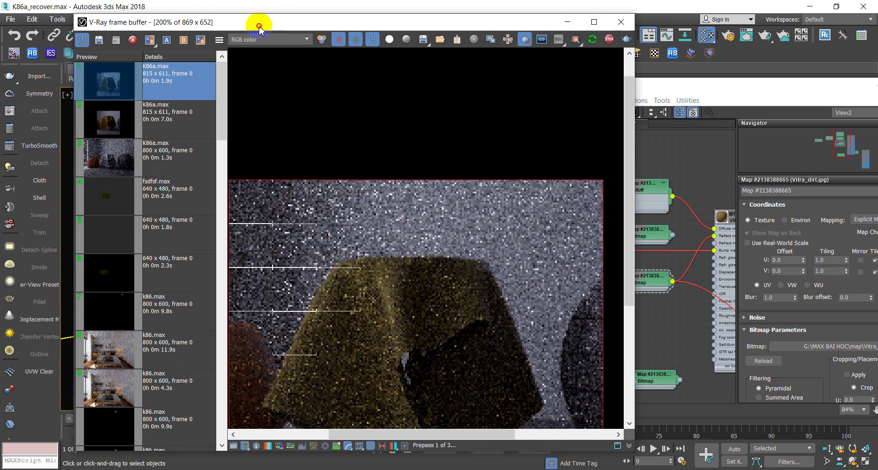
pyautogui.moveTo(255, 24); pyautogui.dragTo(180, 25)
pyautogui.moveTo(255, 205); pyautogui.dragTo(303, 254)
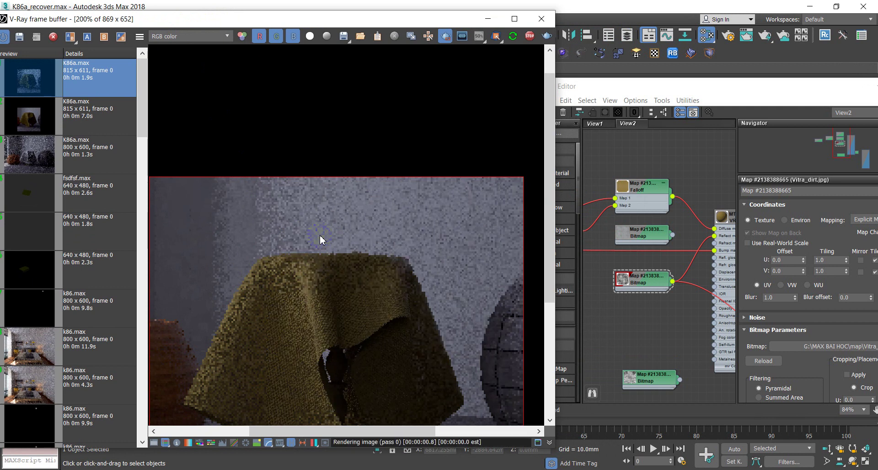
pyautogui.click(271, 305)
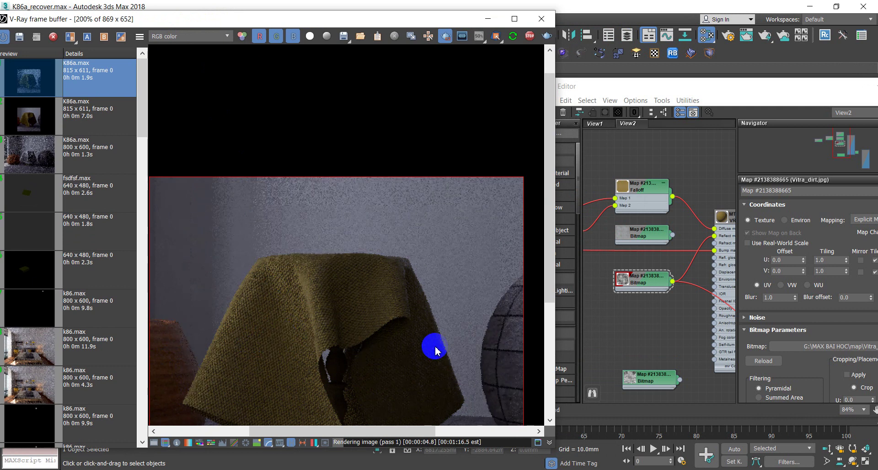
# Move the dirt bitmap node aside and reposition the Slate node graph.
pyautogui.moveTo(646, 288); pyautogui.dragTo(624, 295)
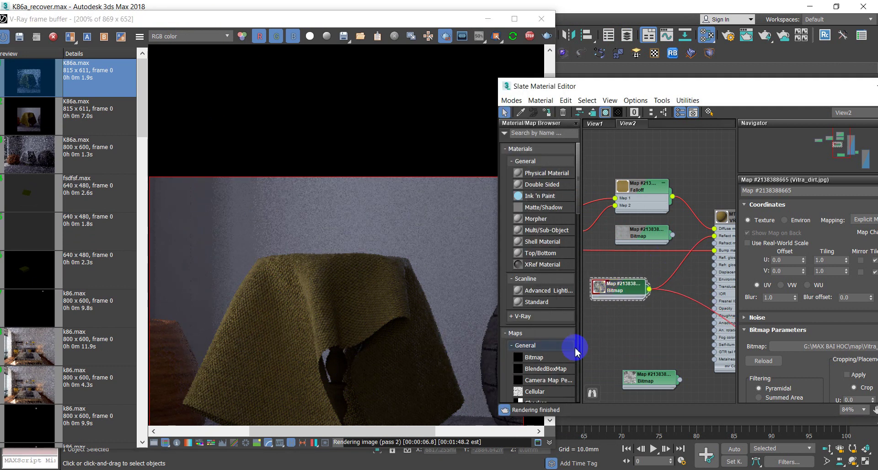
pyautogui.scroll(-3, 556, 366)
pyautogui.scroll(-3, 556, 385)
pyautogui.moveTo(547, 315); pyautogui.dragTo(671, 275)
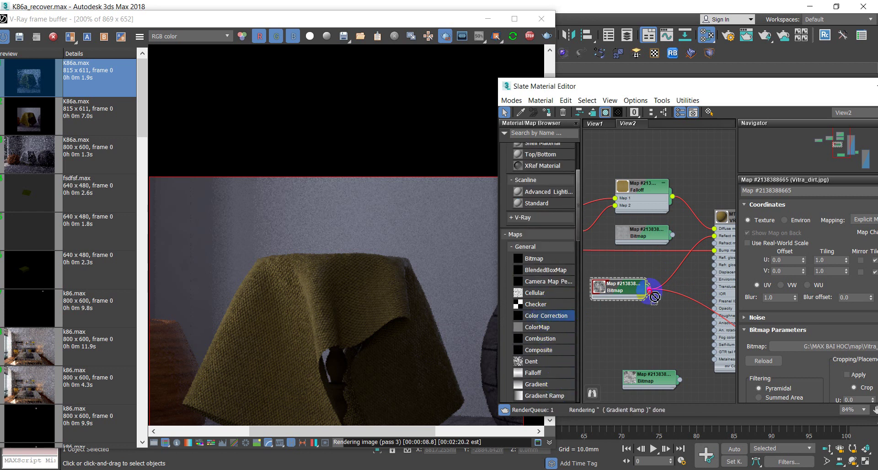
# Insert a Color Correction map between the Vitra_dirt bitmap and the material.
pyautogui.moveTo(617, 287); pyautogui.dragTo(602, 325)
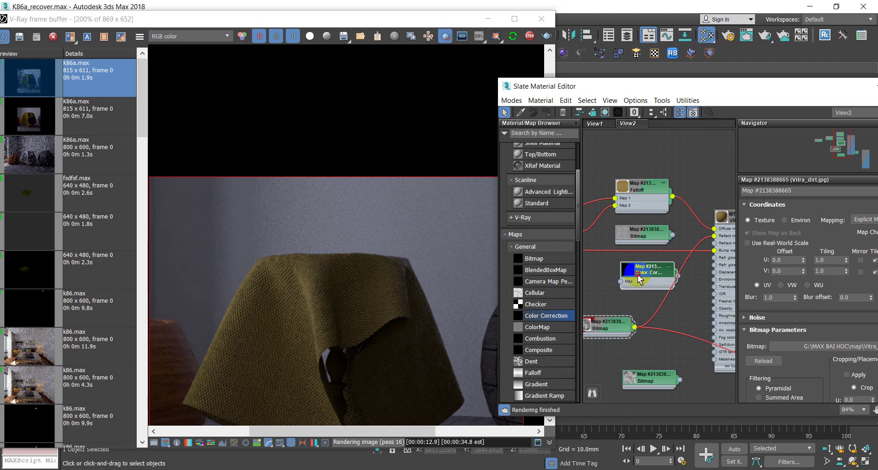
pyautogui.moveTo(678, 285); pyautogui.dragTo(617, 285)
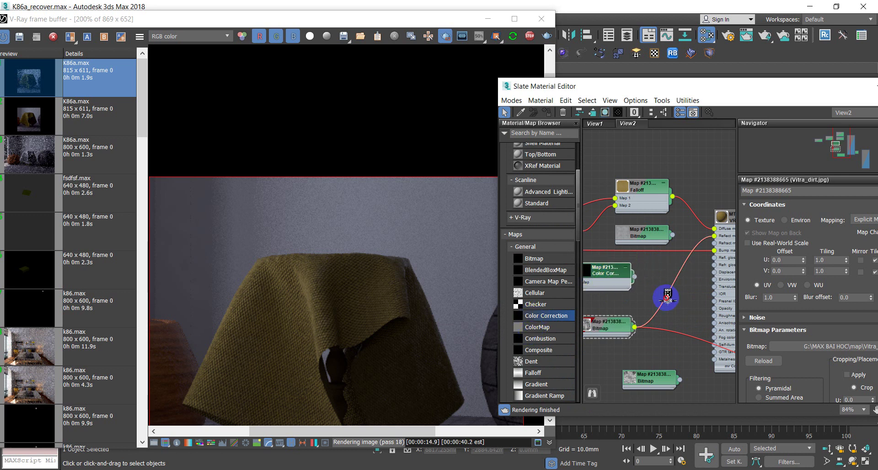
pyautogui.moveTo(667, 298); pyautogui.dragTo(666, 298)
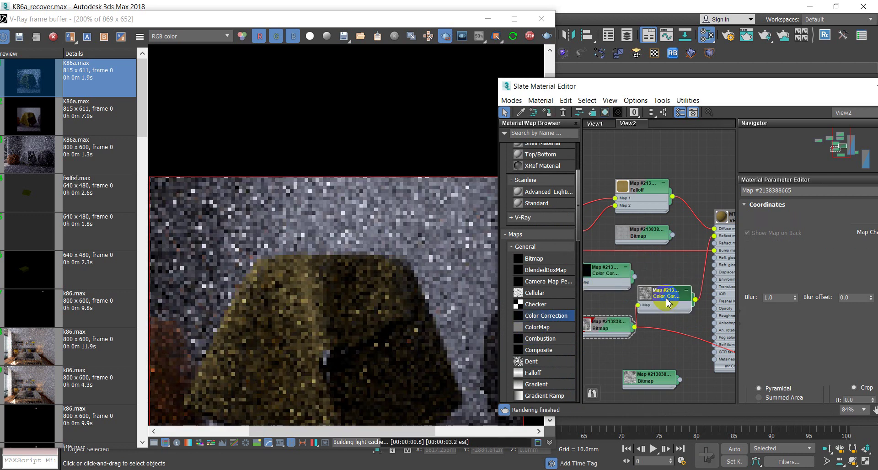
# Set the Color Correction brightness to 12.099 and contrast to 47.654.
pyautogui.moveTo(789, 89); pyautogui.dragTo(657, 40)
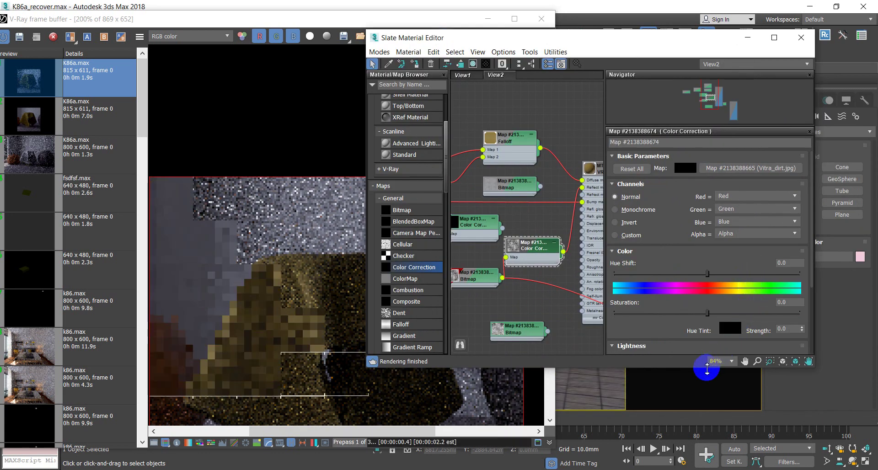
pyautogui.moveTo(707, 369); pyautogui.dragTo(706, 440)
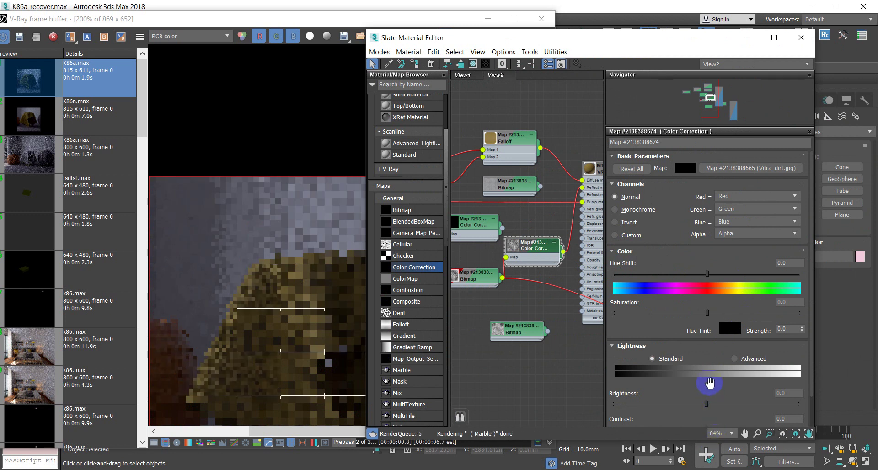
pyautogui.scroll(-3, 709, 383)
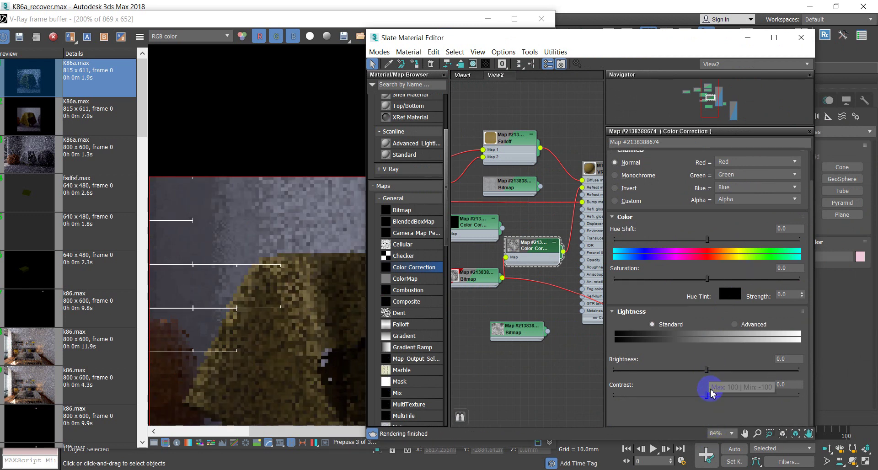
pyautogui.moveTo(706, 369)
pyautogui.mouseDown()
pyautogui.moveTo(718, 369)
pyautogui.moveTo(719, 396)
pyautogui.moveTo(753, 397)
pyautogui.mouseUp()
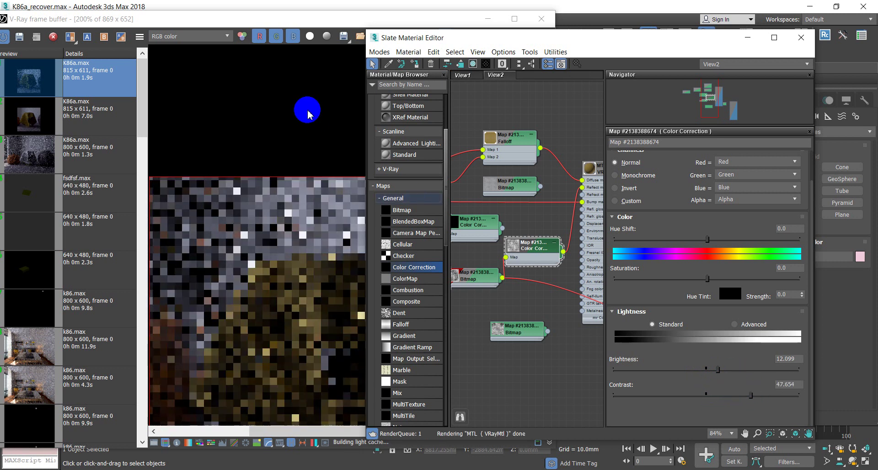
pyautogui.click(302, 108)
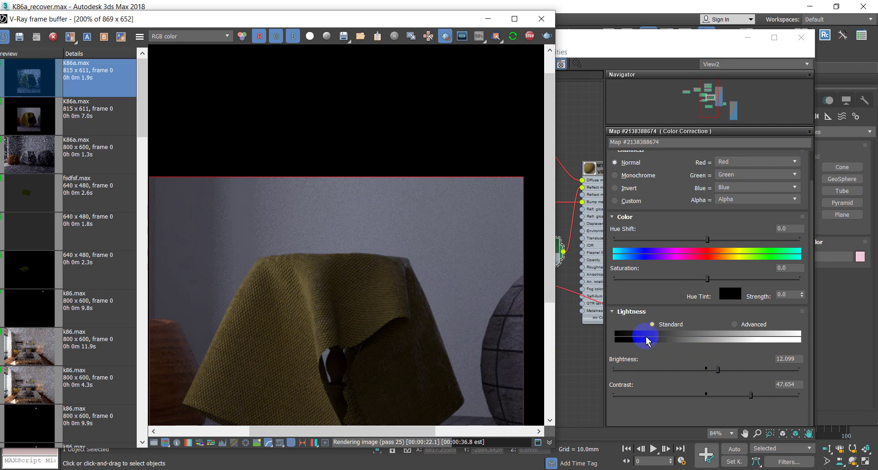
# Raise the Color Correction contrast to 73.827 and brightness to 18.025.
pyautogui.moveTo(745, 401); pyautogui.dragTo(774, 397)
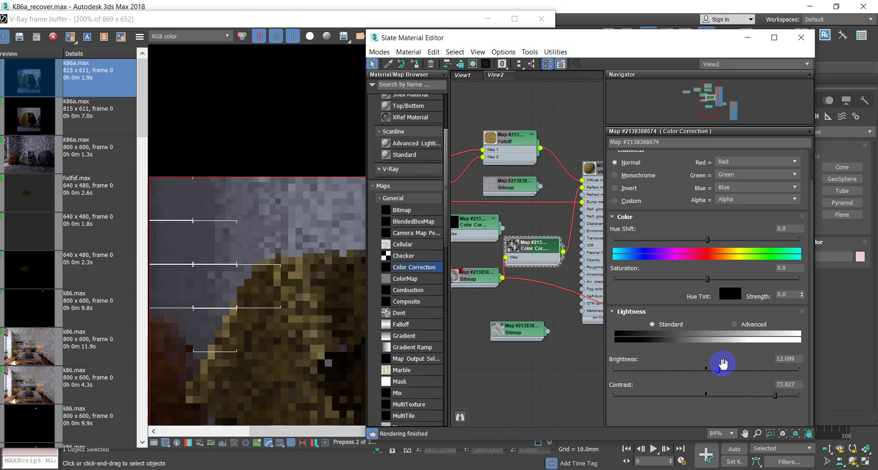
pyautogui.moveTo(717, 373); pyautogui.dragTo(723, 371)
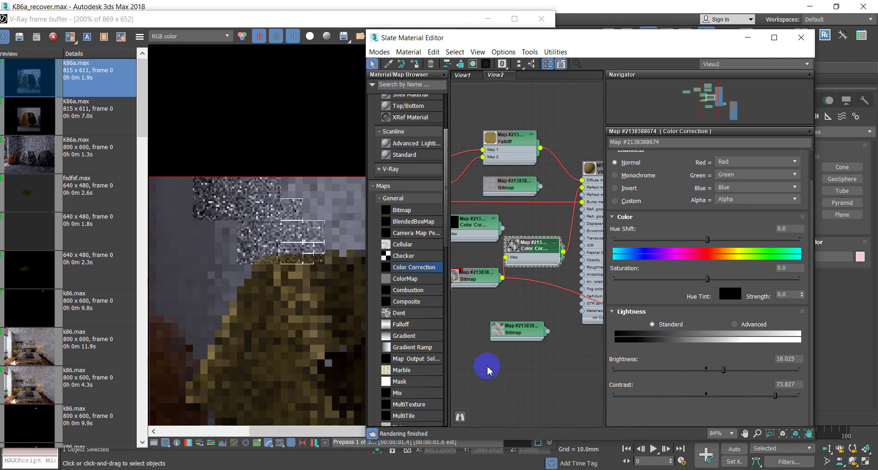
pyautogui.moveTo(482, 42); pyautogui.dragTo(565, 44)
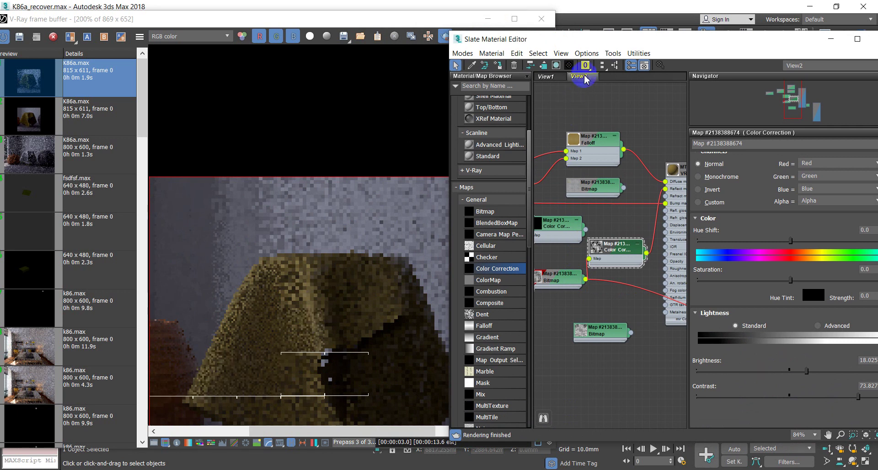
pyautogui.moveTo(551, 42)
pyautogui.mouseDown()
pyautogui.moveTo(625, 43)
pyautogui.moveTo(616, 43)
pyautogui.mouseUp()
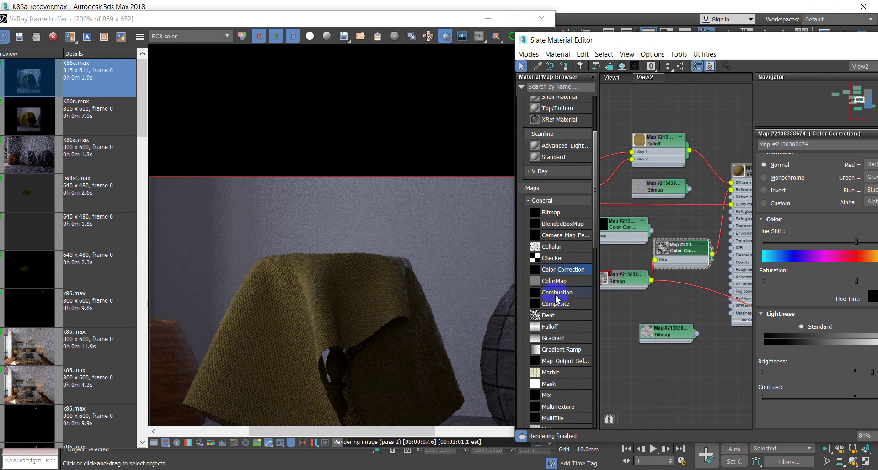
# Replace the dirt bitmap's image file with beijin.jpg.
pyautogui.moveTo(607, 291); pyautogui.dragTo(633, 281)
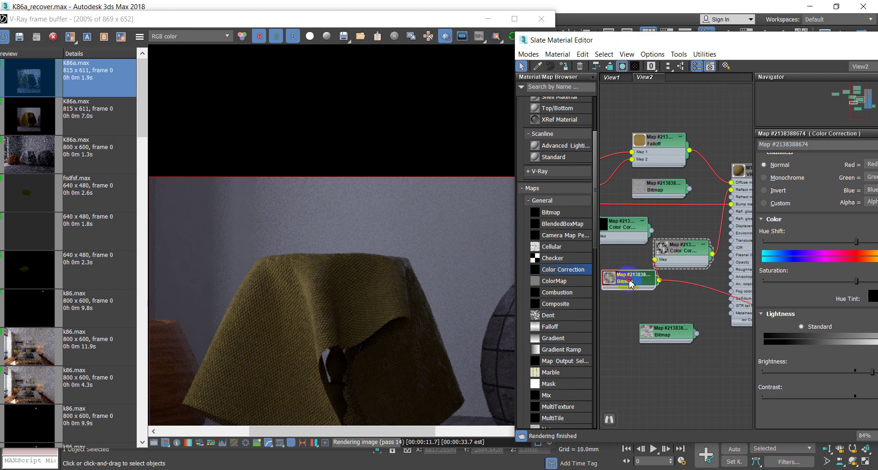
pyautogui.doubleClick(633, 281)
pyautogui.click(829, 268)
pyautogui.scroll(-3, 472, 271)
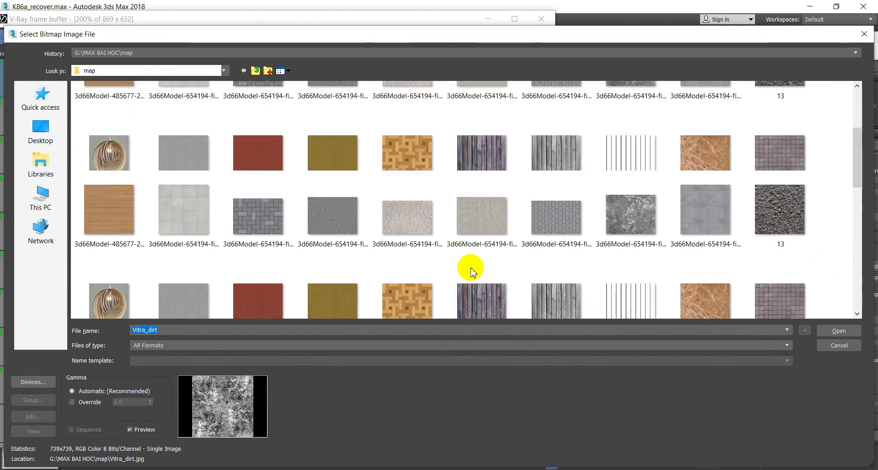
pyautogui.scroll(-3, 471, 269)
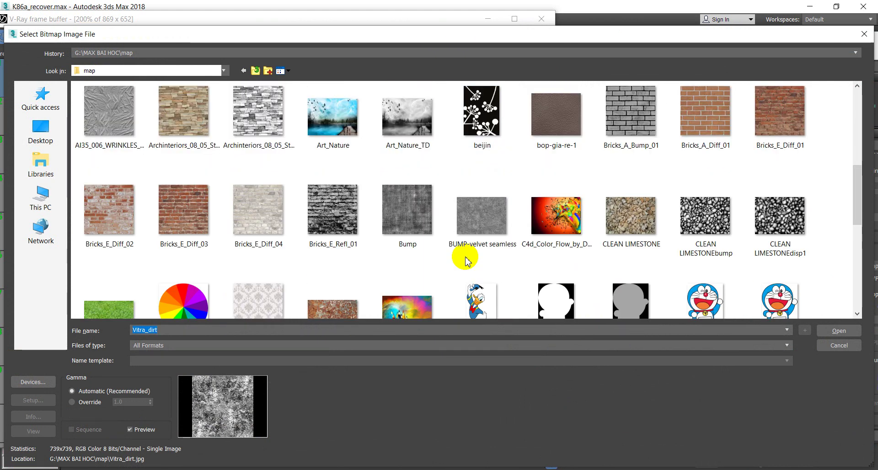
pyautogui.scroll(3, 464, 228)
pyautogui.click(474, 249)
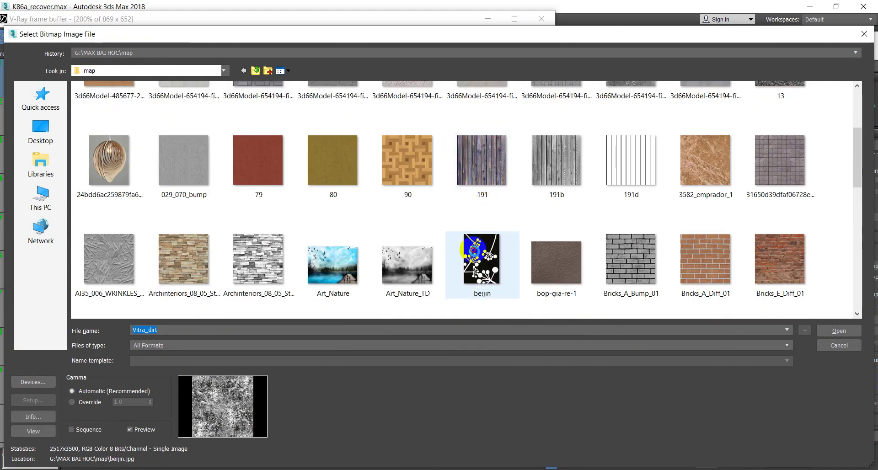
pyautogui.click(838, 331)
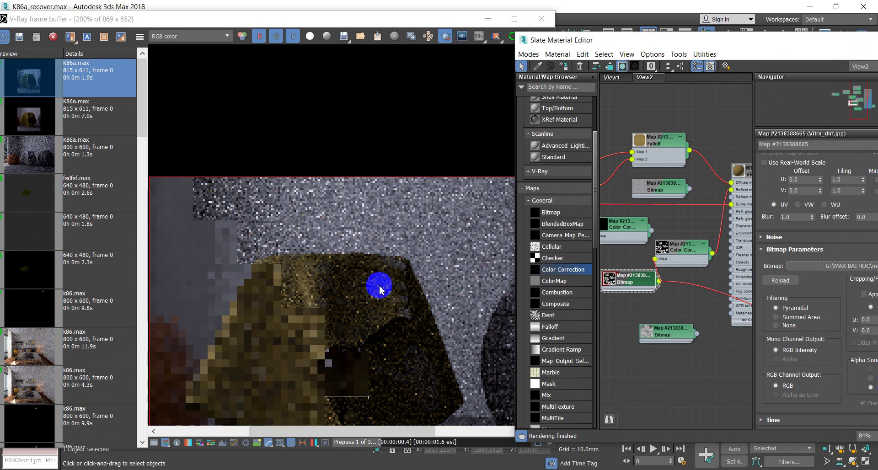
# Steer the V-Ray render region so the draped cloth refines first, and shift the window up-left.
pyautogui.moveTo(454, 293); pyautogui.dragTo(416, 304)
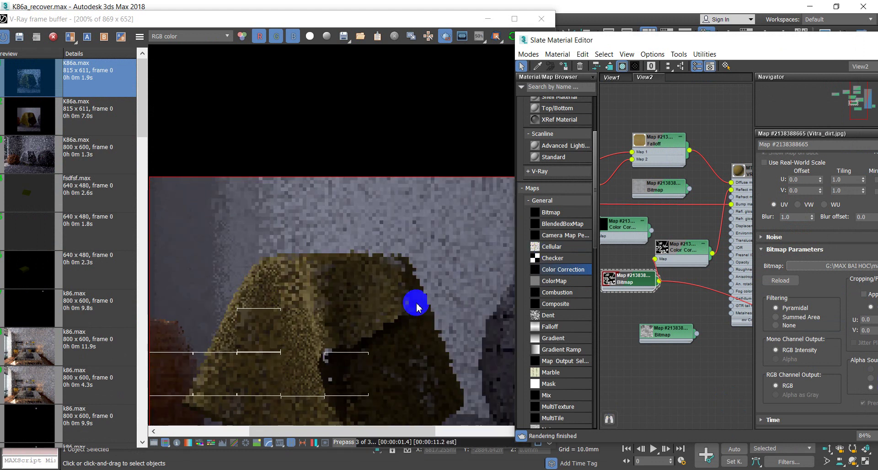
pyautogui.moveTo(416, 304)
pyautogui.mouseDown()
pyautogui.moveTo(311, 355)
pyautogui.moveTo(335, 296)
pyautogui.moveTo(391, 264)
pyautogui.moveTo(414, 348)
pyautogui.moveTo(391, 355)
pyautogui.moveTo(339, 326)
pyautogui.moveTo(274, 401)
pyautogui.moveTo(223, 331)
pyautogui.mouseUp()
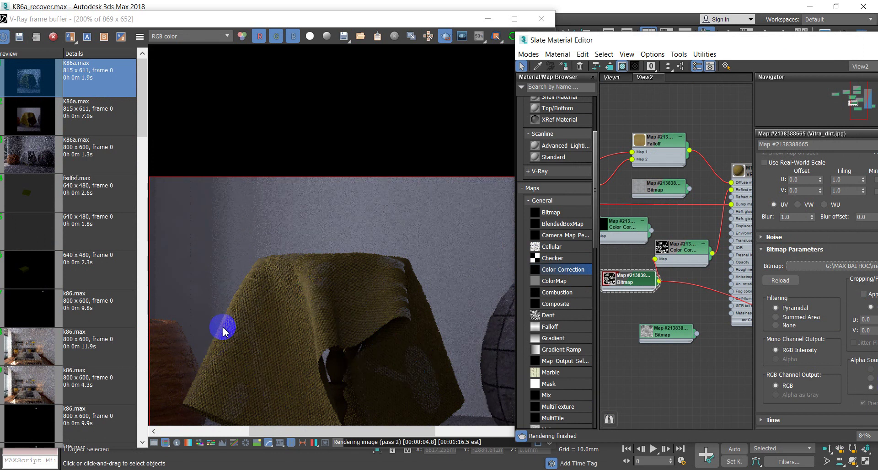
pyautogui.moveTo(330, 289)
pyautogui.mouseDown()
pyautogui.moveTo(345, 153)
pyautogui.moveTo(326, 84)
pyautogui.mouseUp()
pyautogui.moveTo(300, 18); pyautogui.dragTo(284, 8)
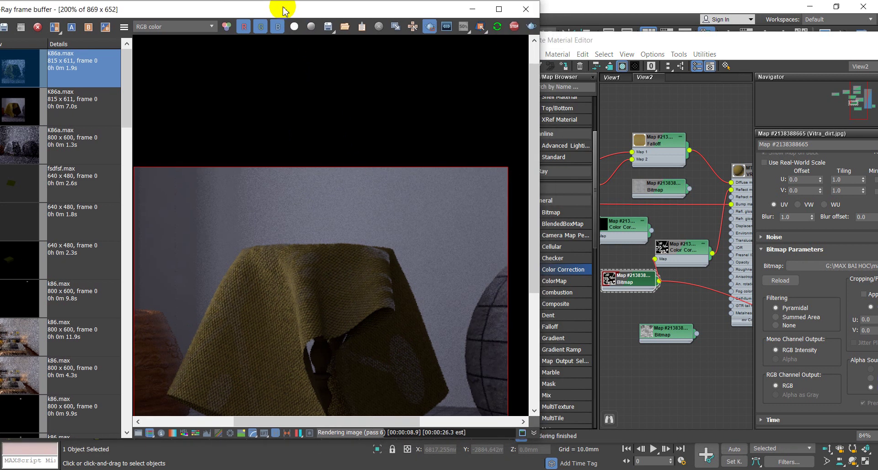
# View the render at 100%, save it to the render history, and stop rendering.
pyautogui.doubleClick(404, 286)
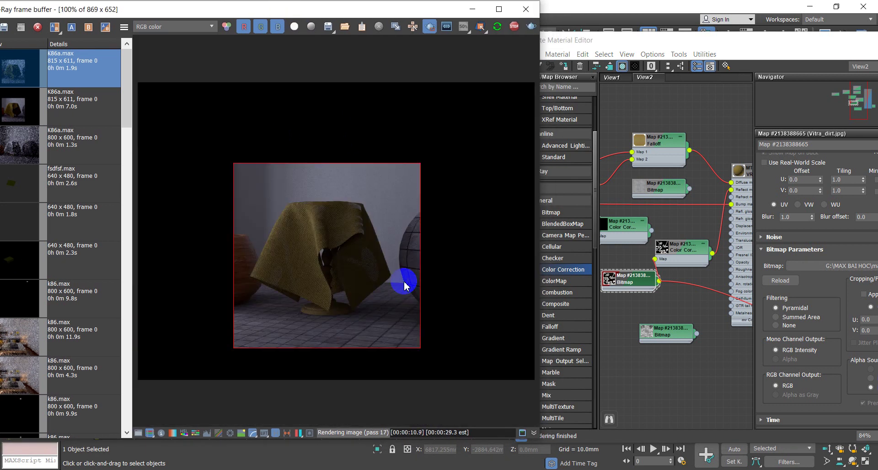
pyautogui.scroll(1, 405, 285)
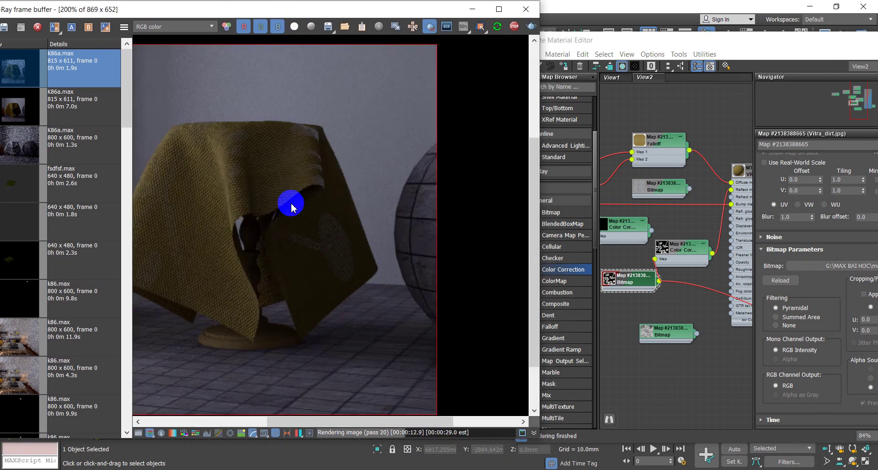
pyautogui.click(4, 29)
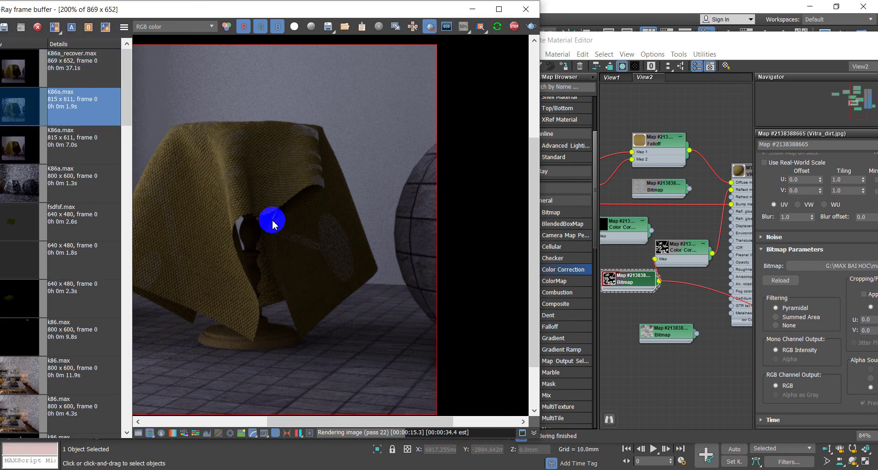
pyautogui.click(513, 29)
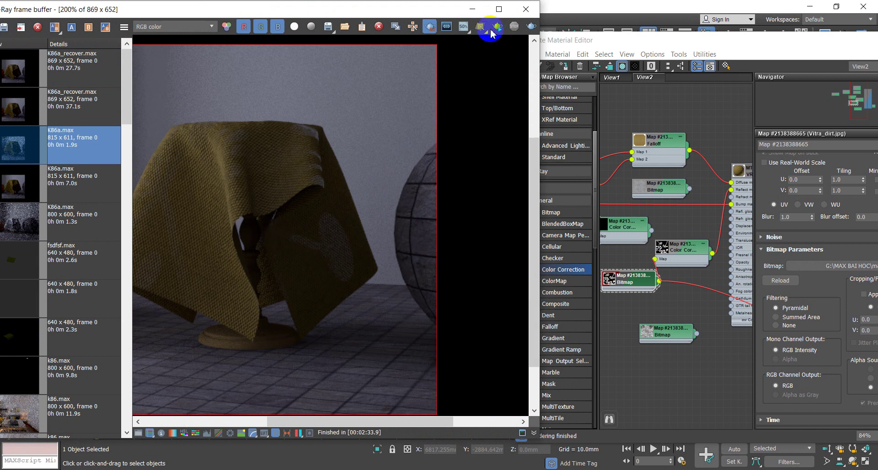
# With the render minimized, enable Show Shaded Material on the cloth material to display its pattern.
pyautogui.click(471, 10)
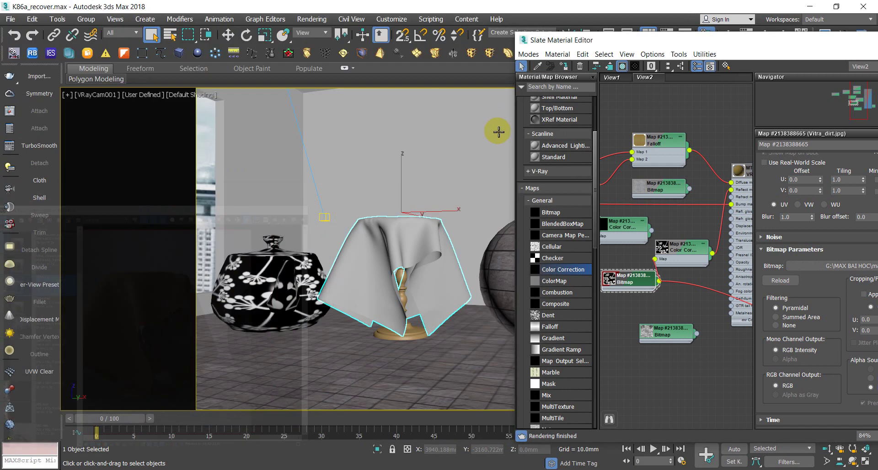
pyautogui.moveTo(644, 284); pyautogui.dragTo(627, 289)
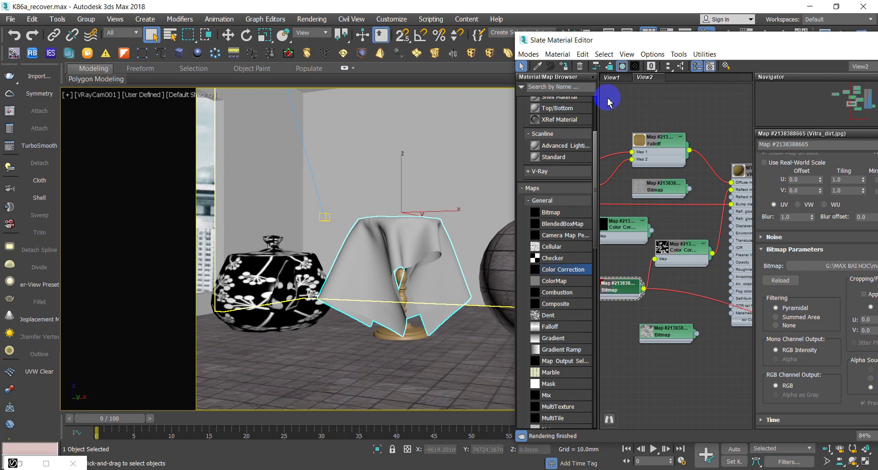
pyautogui.click(627, 67)
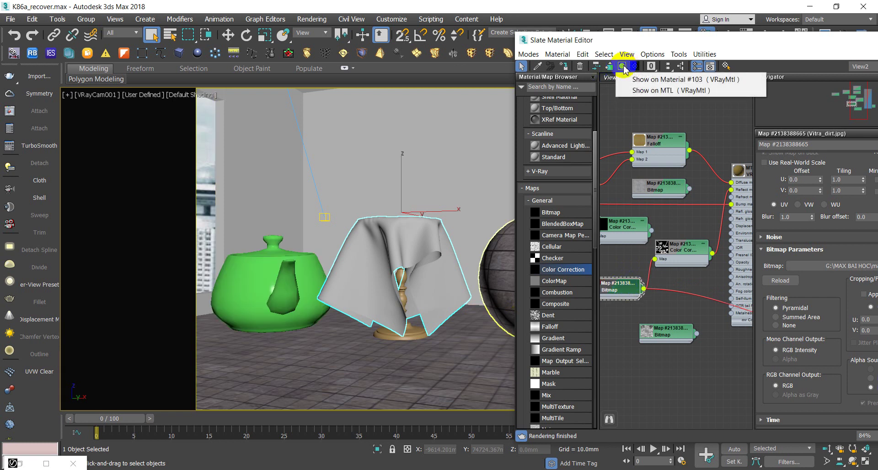
pyautogui.click(632, 90)
pyautogui.click(453, 282)
pyautogui.click(208, 132)
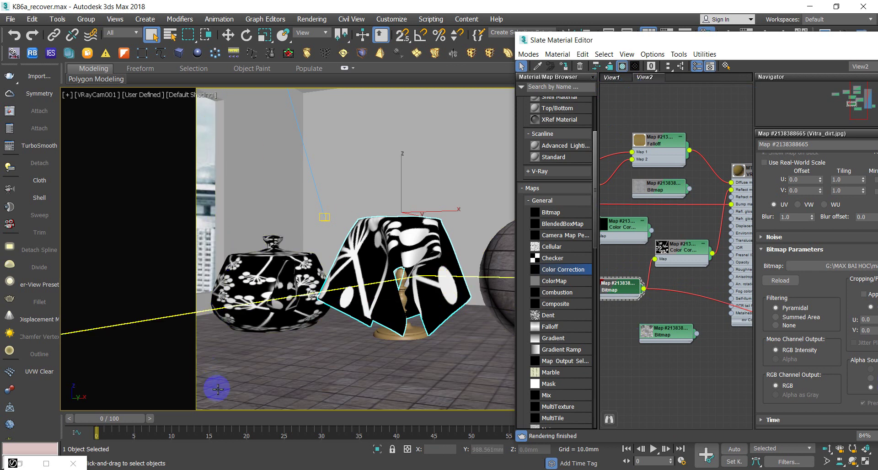
# Restore the V-Ray frame buffer, shrink it, and place it at the lower left beside the node editor.
pyautogui.click(29, 464)
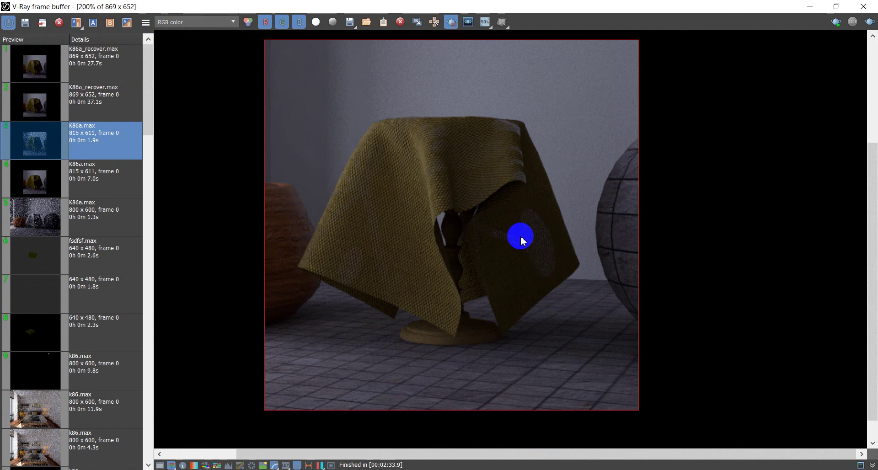
pyautogui.moveTo(575, 10); pyautogui.dragTo(533, 346)
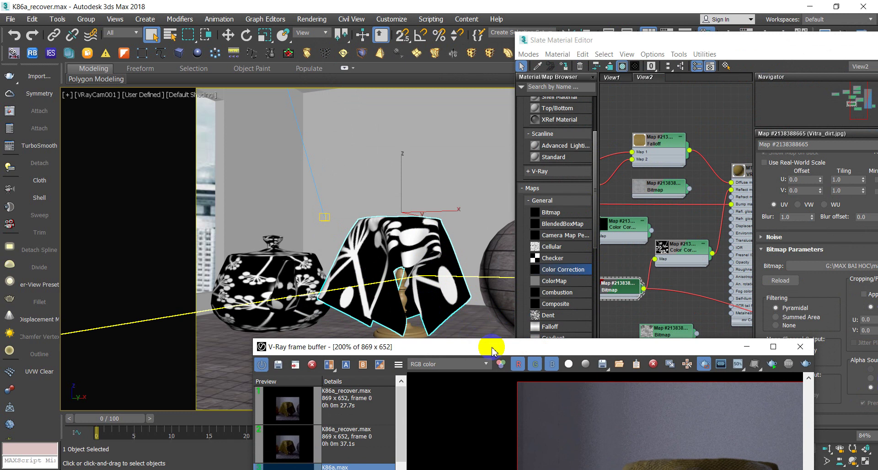
pyautogui.moveTo(489, 348); pyautogui.dragTo(489, 199)
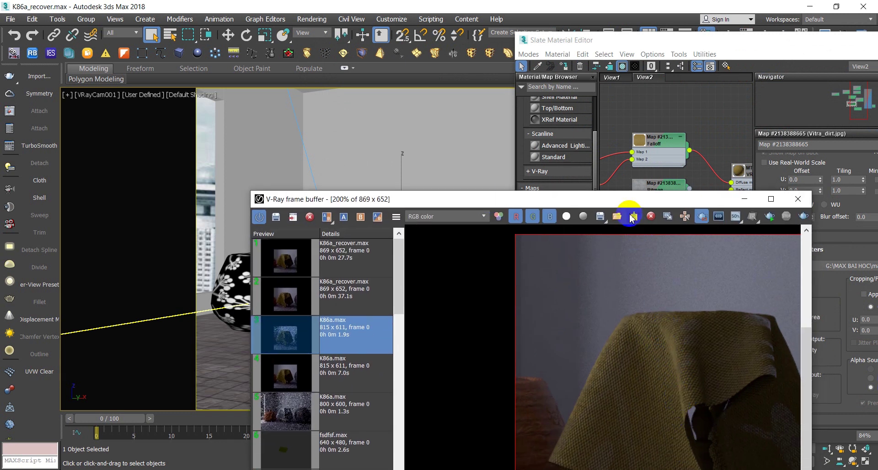
pyautogui.moveTo(617, 199); pyautogui.dragTo(427, 254)
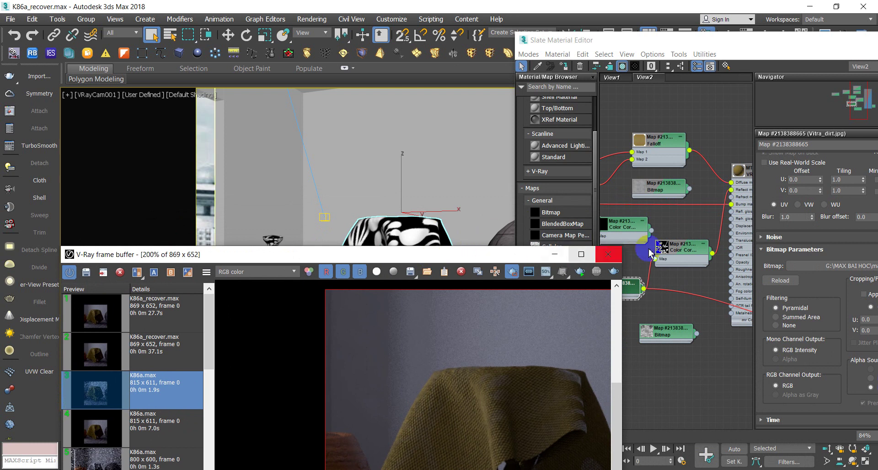
# Disconnect the map from the material's Reflect slot and move the render window back to the top.
pyautogui.moveTo(731, 190); pyautogui.dragTo(706, 214)
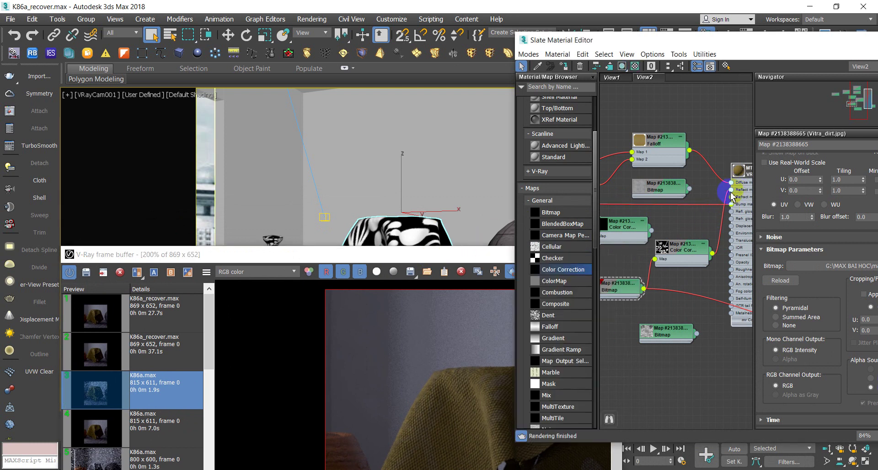
pyautogui.moveTo(394, 261); pyautogui.dragTo(280, 221)
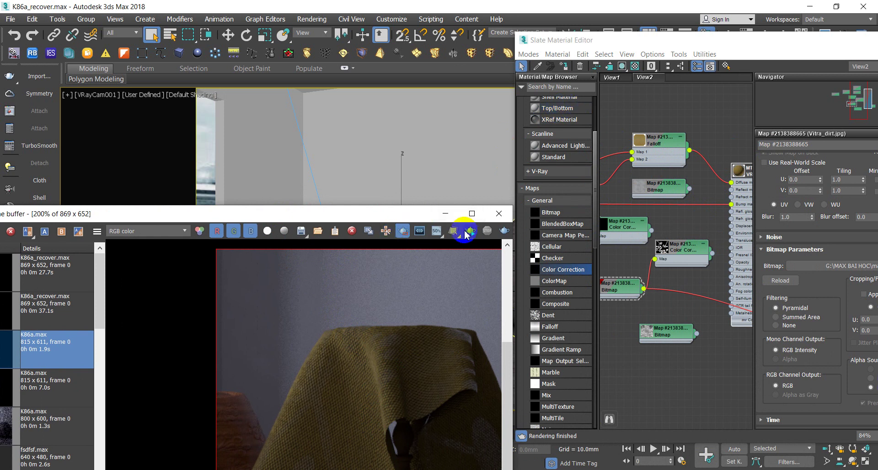
pyautogui.moveTo(393, 213); pyautogui.dragTo(384, 53)
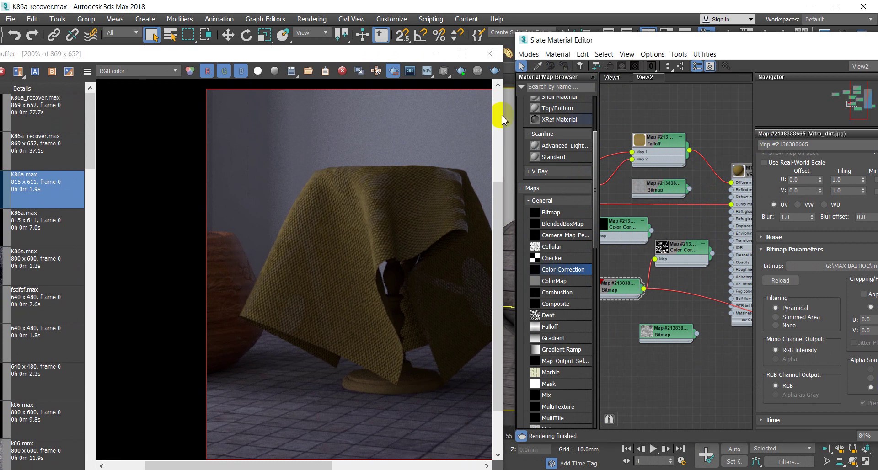
# Start a fresh V-Ray render of the tablecloth and widen the frame buffer window.
pyautogui.click(459, 73)
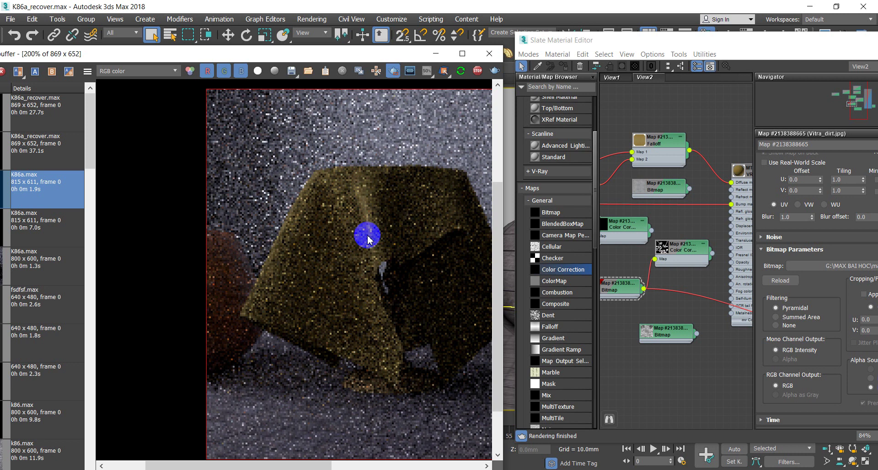
pyautogui.moveTo(503, 236); pyautogui.dragTo(556, 237)
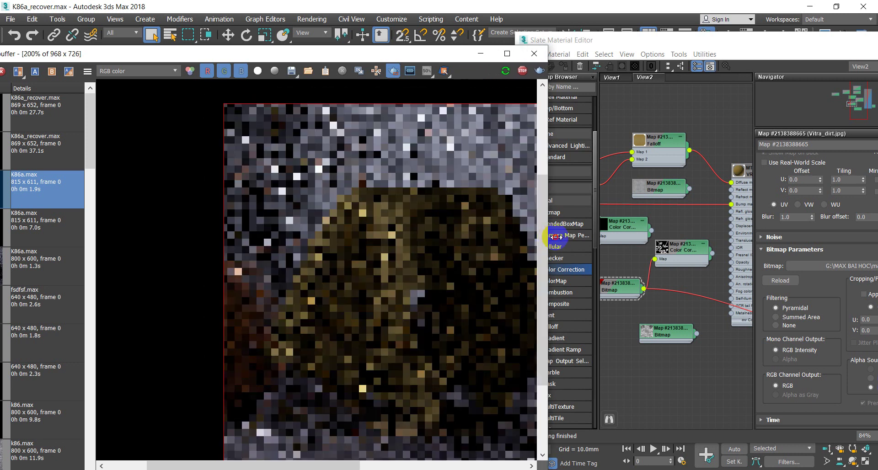
pyautogui.moveTo(555, 237); pyautogui.dragTo(589, 237)
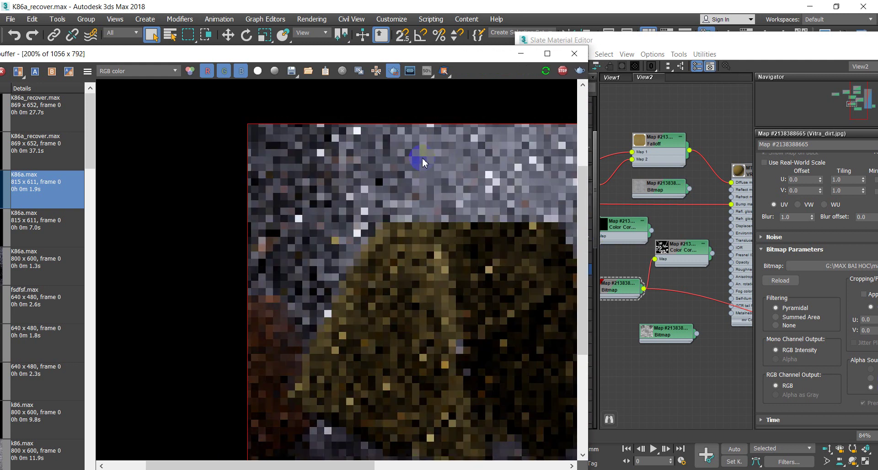
pyautogui.moveTo(367, 466); pyautogui.dragTo(421, 467)
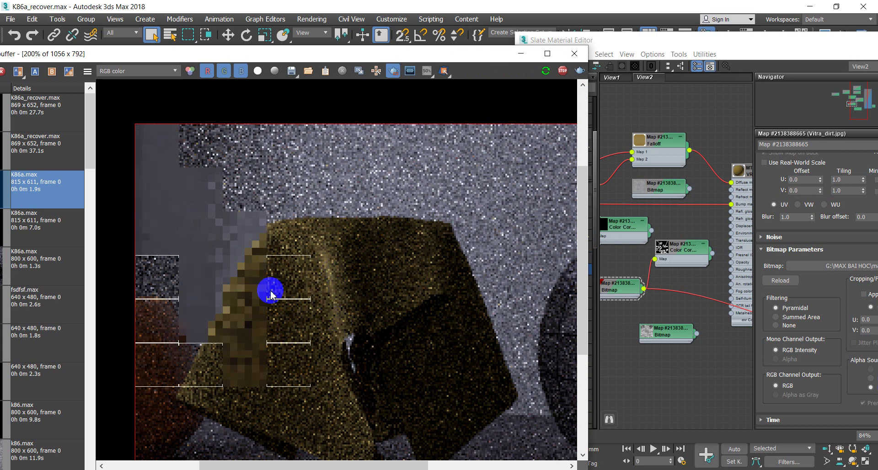